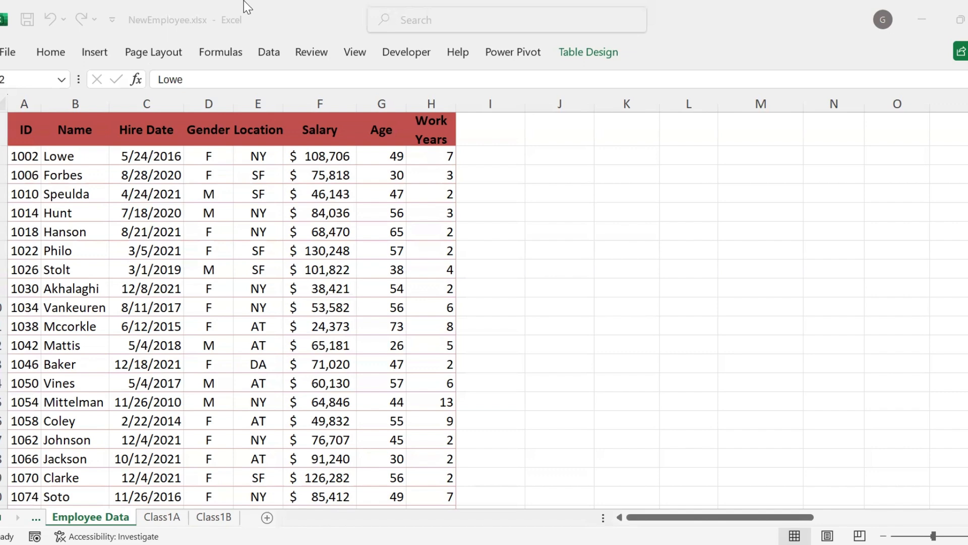
Step: Create a PivotTable on a new worksheet from the whole employee table, headers included
{"action": "left_click", "coordinate": [22, 132]}
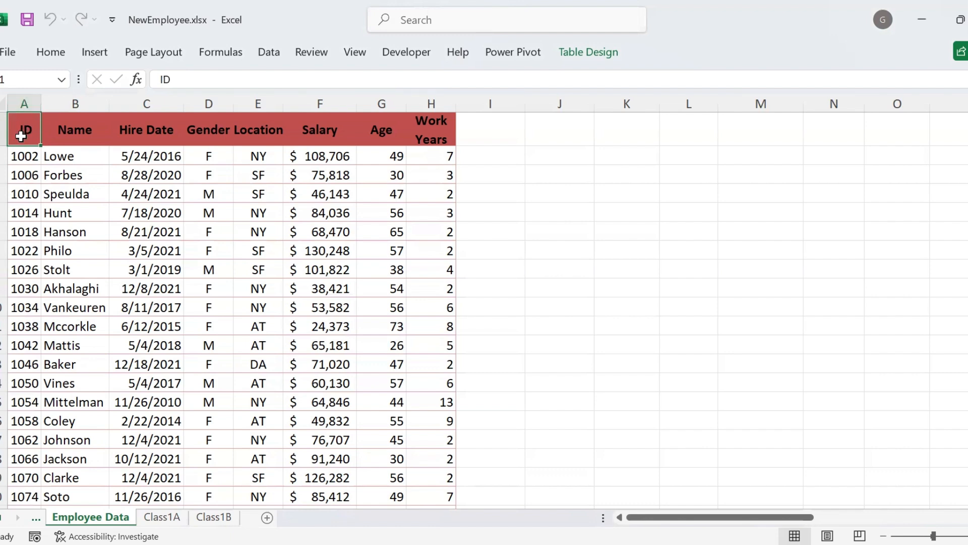
{"action": "key", "text": "ctrl+shift+Right"}
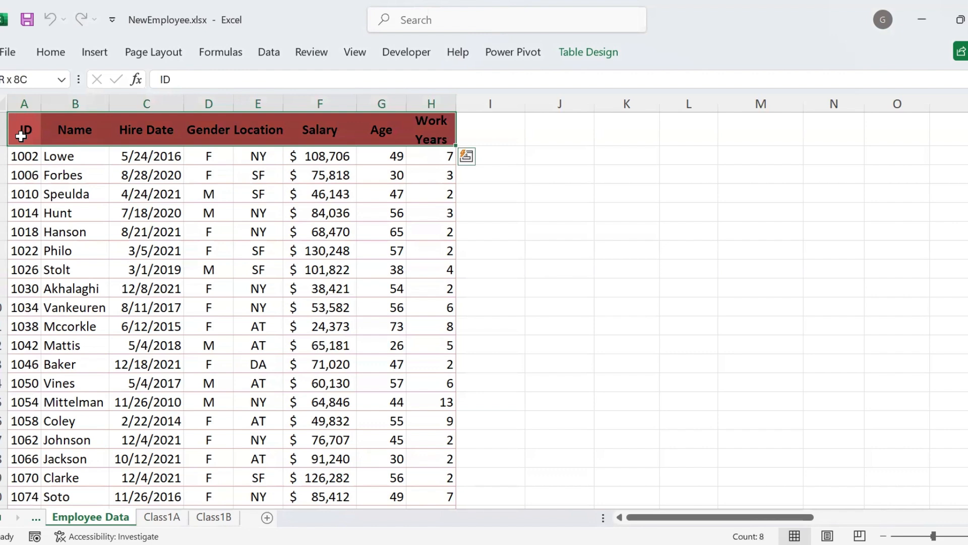
{"action": "key", "text": "ctrl+shift+Down"}
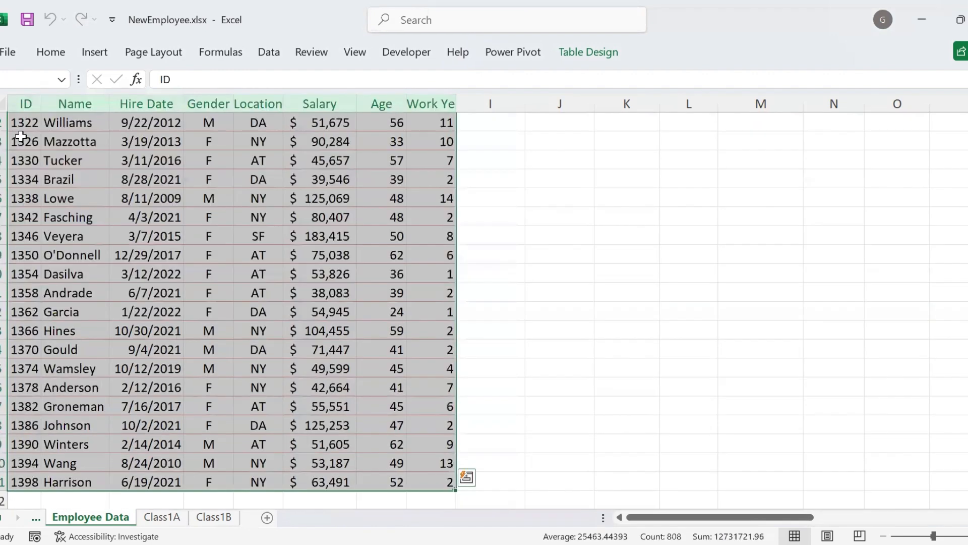
{"action": "left_click", "coordinate": [94, 53]}
{"action": "left_click", "coordinate": [26, 87]}
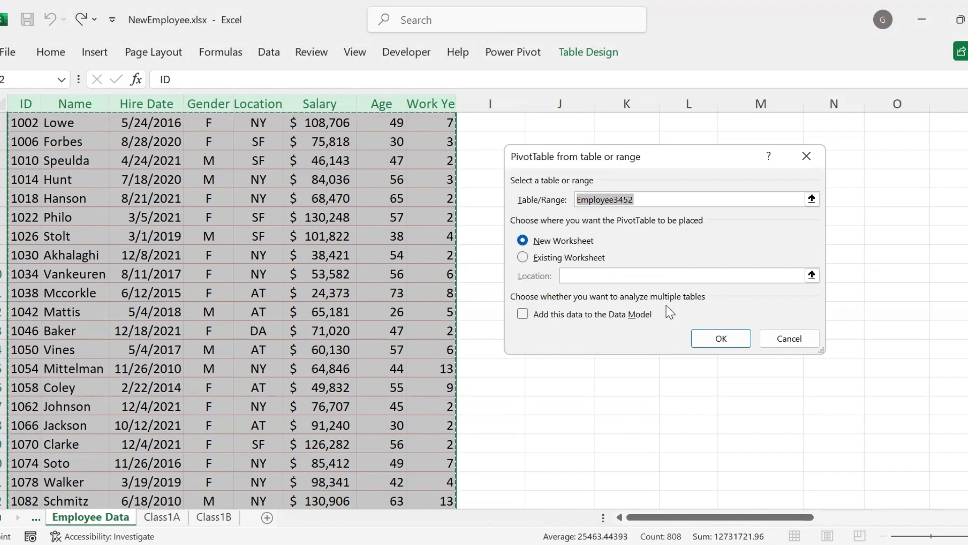
{"action": "left_click", "coordinate": [716, 343]}
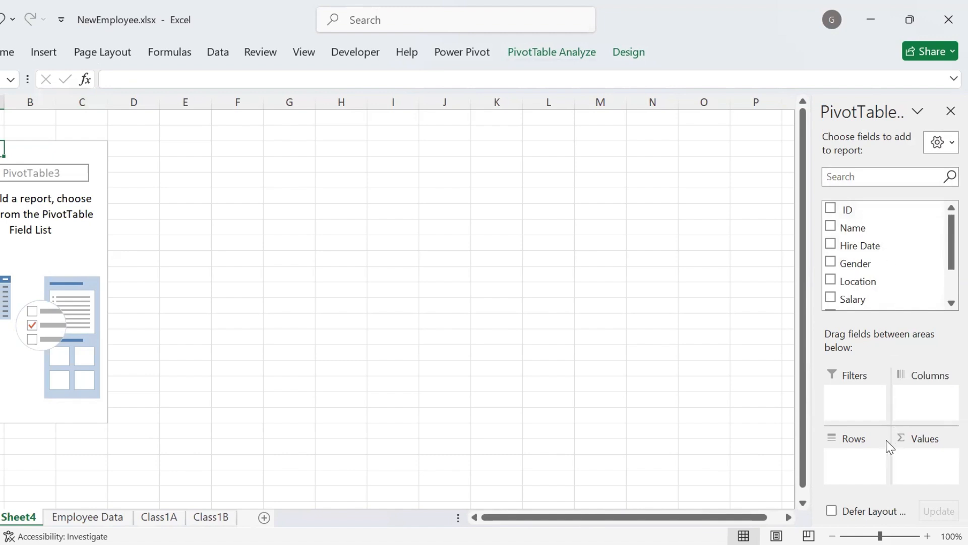
Step: Add Gender to the PivotTable's columns and ID to its values
{"action": "mouse_move", "coordinate": [943, 238]}
{"action": "left_mouse_down"}
{"action": "mouse_move", "coordinate": [943, 296]}
{"action": "mouse_move", "coordinate": [946, 222]}
{"action": "left_mouse_up"}
{"action": "left_click_drag", "start_coordinate": [867, 263], "coordinate": [922, 397]}
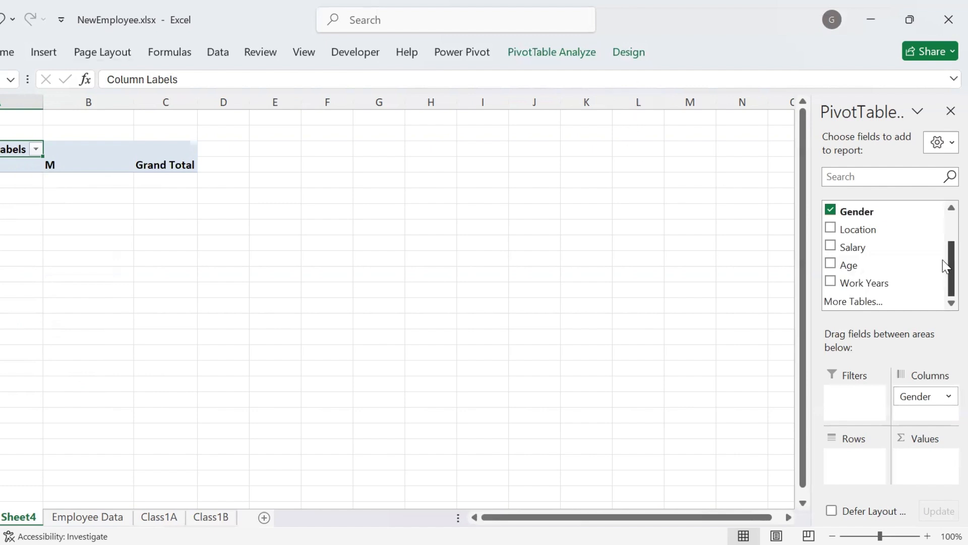
{"action": "left_click_drag", "start_coordinate": [943, 259], "coordinate": [944, 208]}
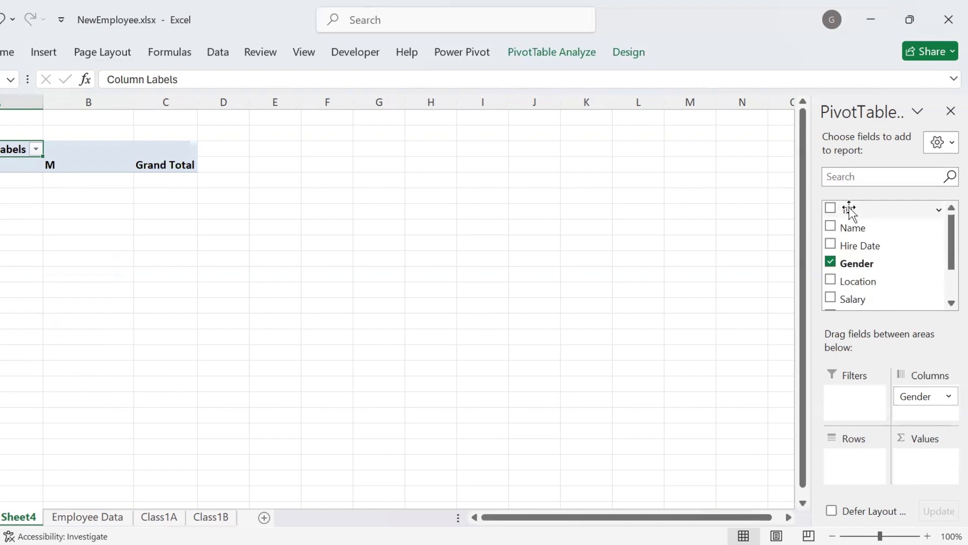
{"action": "left_click_drag", "start_coordinate": [850, 209], "coordinate": [920, 465]}
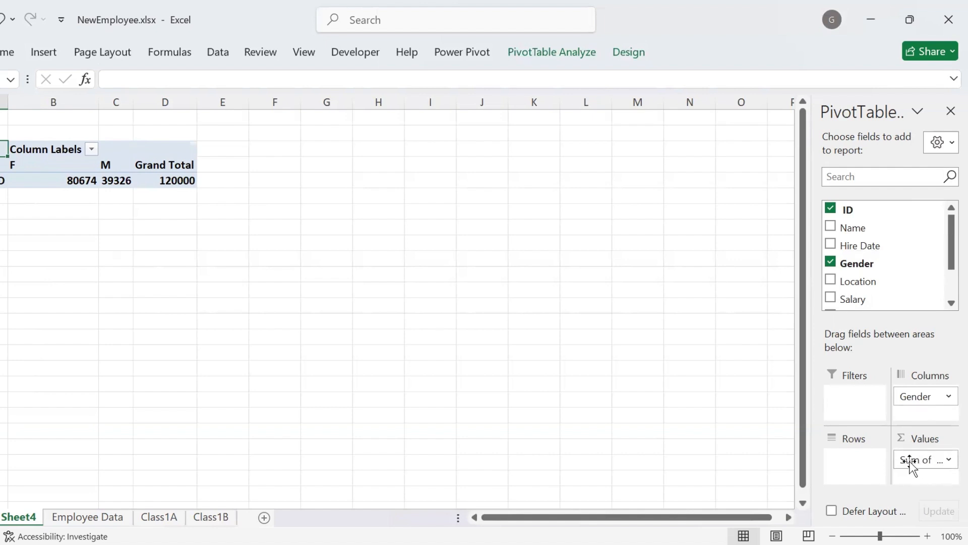
Step: Summarize the ID value field by Count and give it the custom name "Total Employees"
{"action": "left_click", "coordinate": [946, 461]}
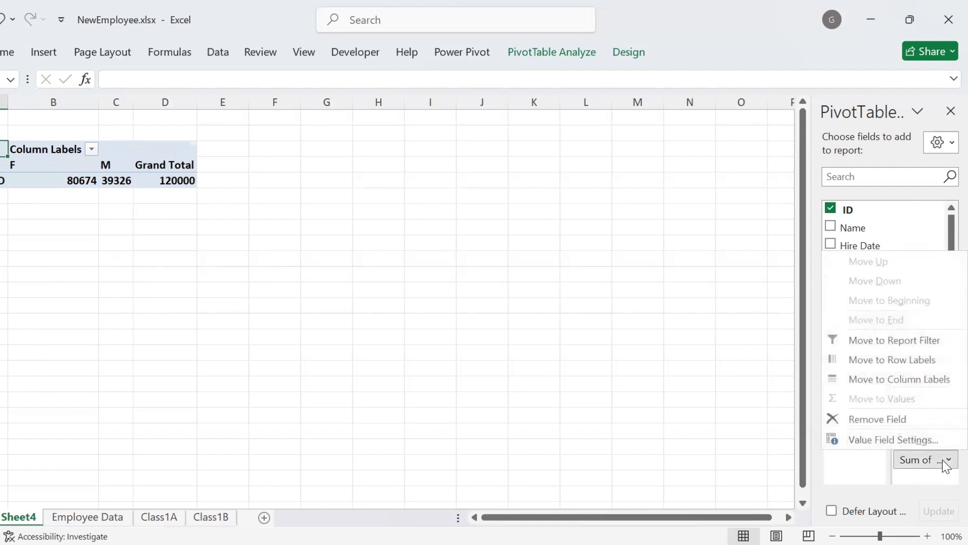
{"action": "left_click", "coordinate": [903, 439]}
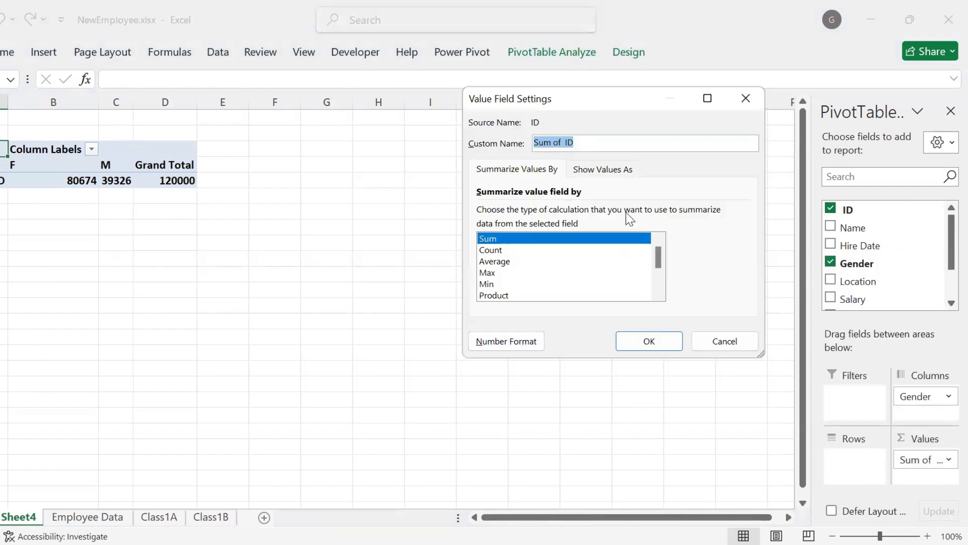
{"action": "mouse_move", "coordinate": [657, 253]}
{"action": "left_mouse_down"}
{"action": "mouse_move", "coordinate": [664, 282]}
{"action": "mouse_move", "coordinate": [664, 249]}
{"action": "left_mouse_up"}
{"action": "left_click", "coordinate": [508, 250]}
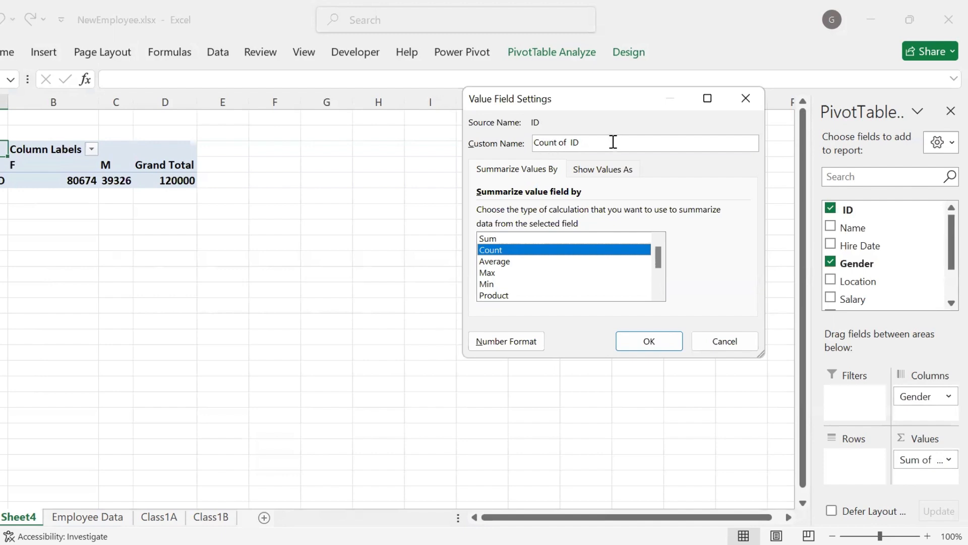
{"action": "left_click_drag", "start_coordinate": [595, 141], "coordinate": [511, 153]}
{"action": "type", "text": "Total Employees"}
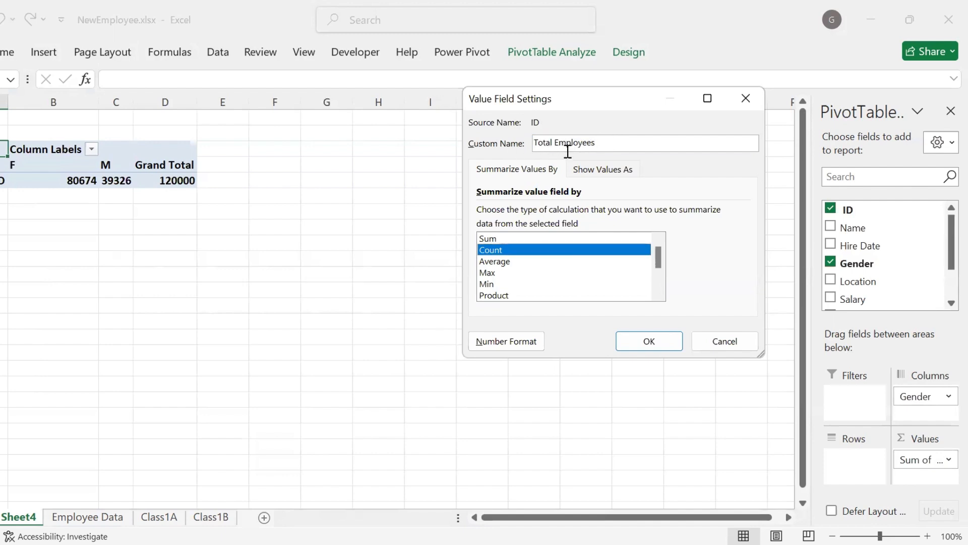
{"action": "left_click", "coordinate": [640, 348]}
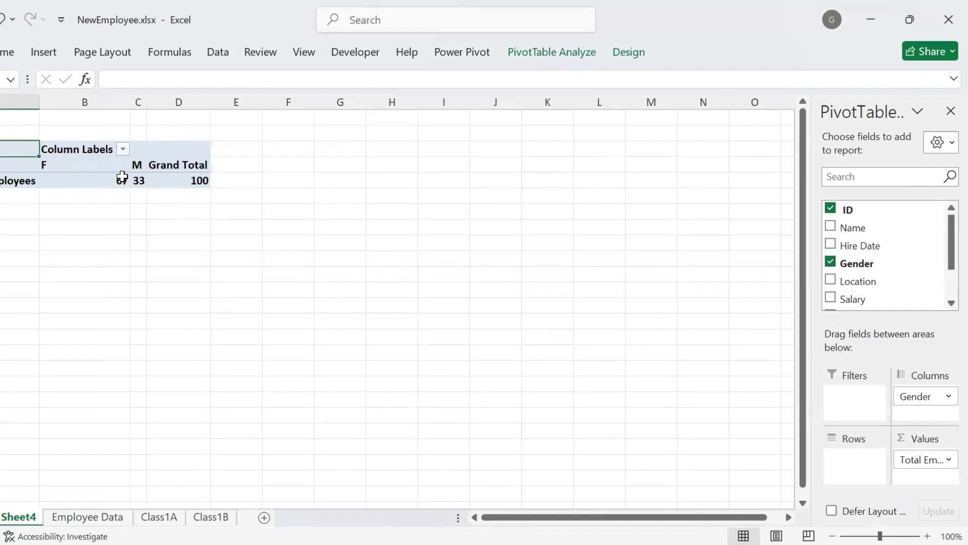
Step: Add Location to the PivotTable's rows to break the employee count down by location
{"action": "mouse_move", "coordinate": [197, 179]}
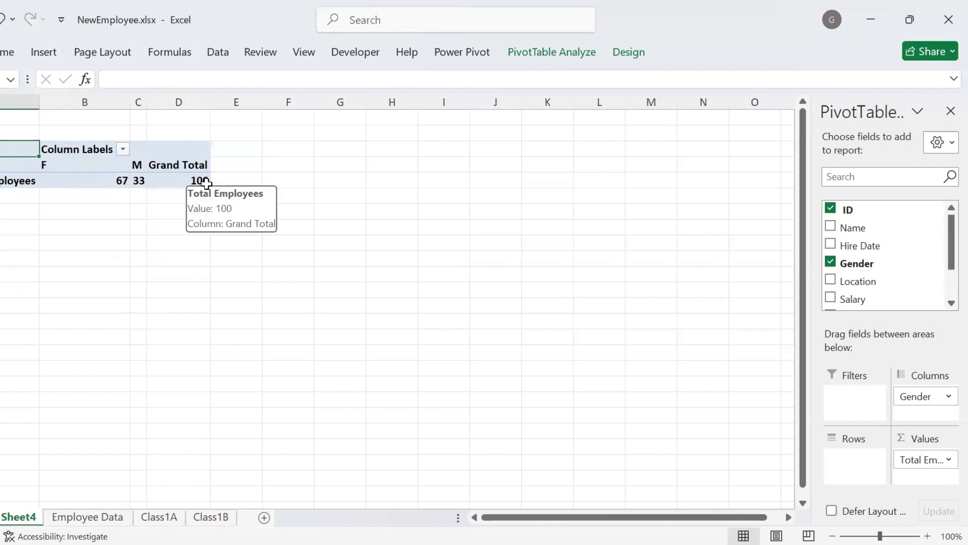
{"action": "left_click", "coordinate": [195, 178]}
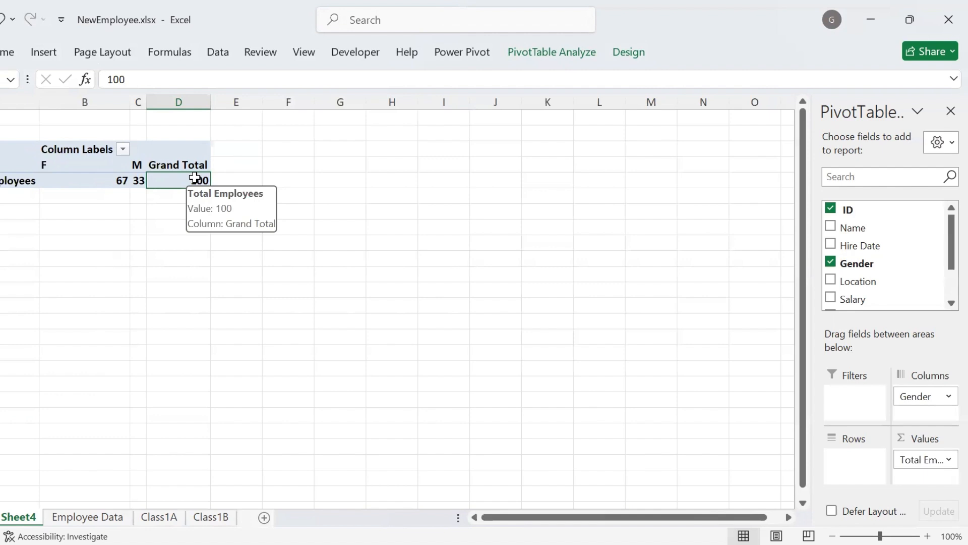
{"action": "left_click_drag", "start_coordinate": [856, 283], "coordinate": [859, 466]}
{"action": "left_click_drag", "start_coordinate": [862, 477], "coordinate": [849, 460]}
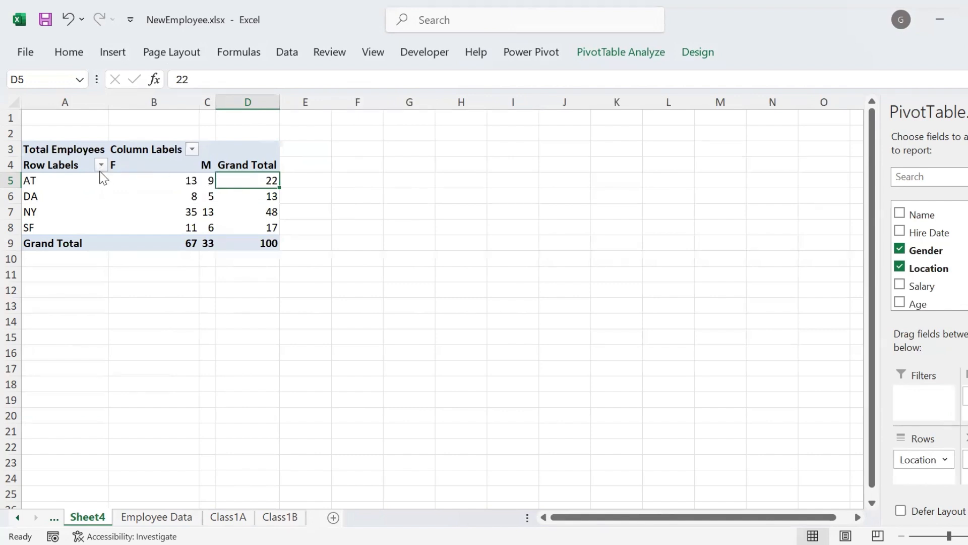
Step: Add Age to the PivotTable as a report filter
{"action": "left_click", "coordinate": [30, 180]}
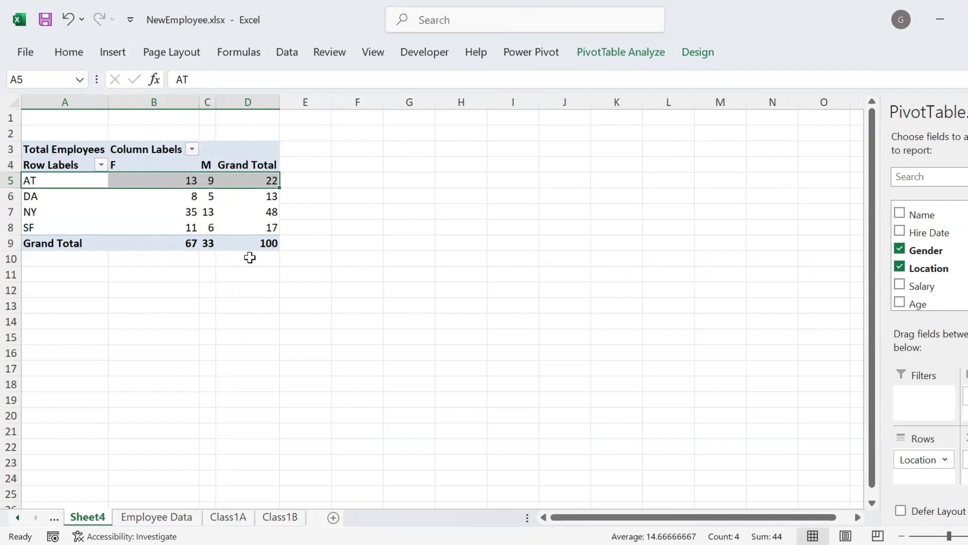
{"action": "left_click_drag", "start_coordinate": [964, 242], "coordinate": [956, 263]}
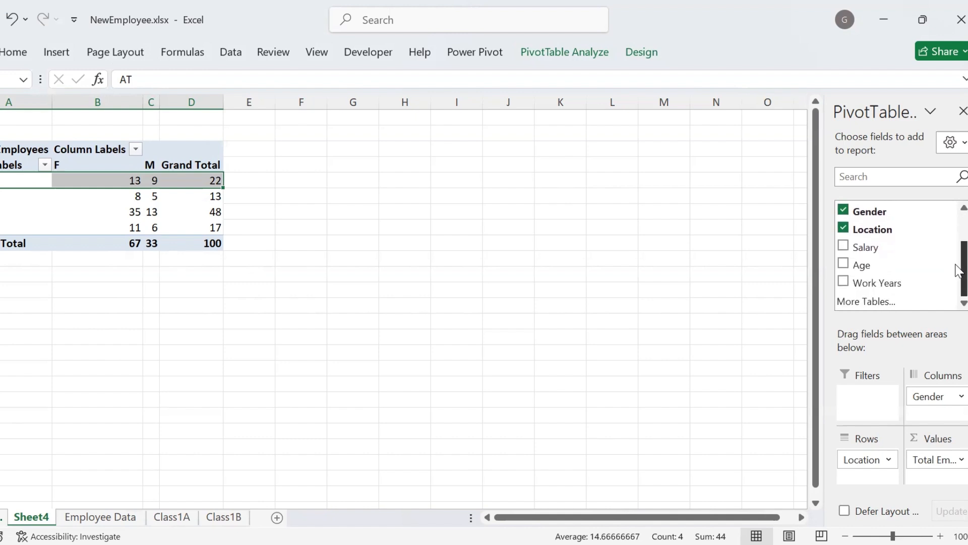
{"action": "left_click_drag", "start_coordinate": [864, 266], "coordinate": [860, 394]}
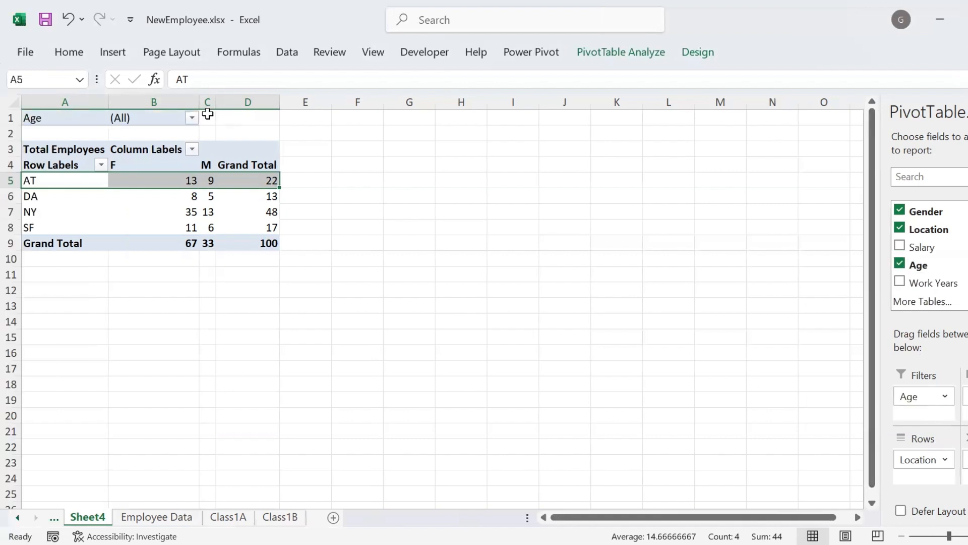
Step: Filter the PivotTable by Age with multiple items selected, keeping only ages 63 and 66
{"action": "left_click", "coordinate": [194, 119]}
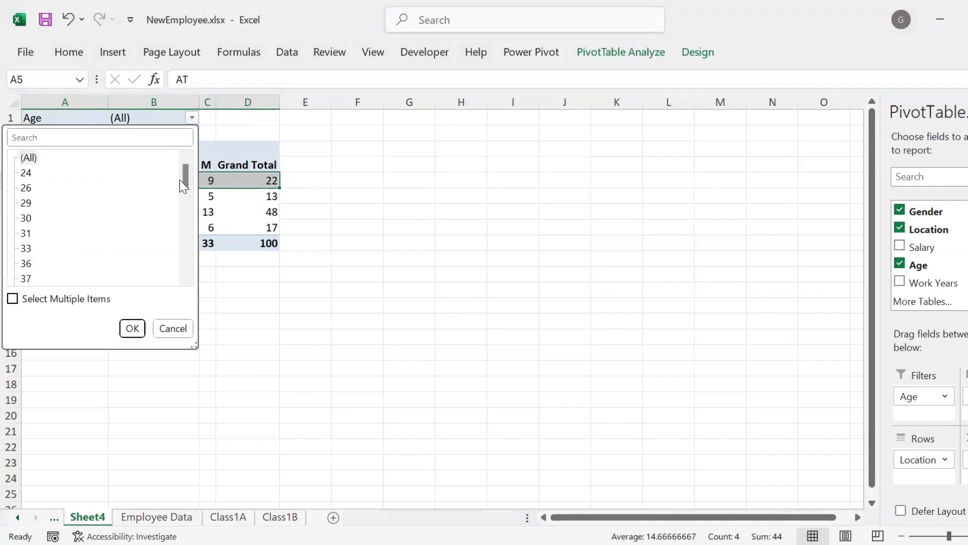
{"action": "scroll", "coordinate": [191, 211], "scroll_direction": "down", "scroll_amount": 3}
{"action": "left_click_drag", "start_coordinate": [187, 211], "coordinate": [192, 270]}
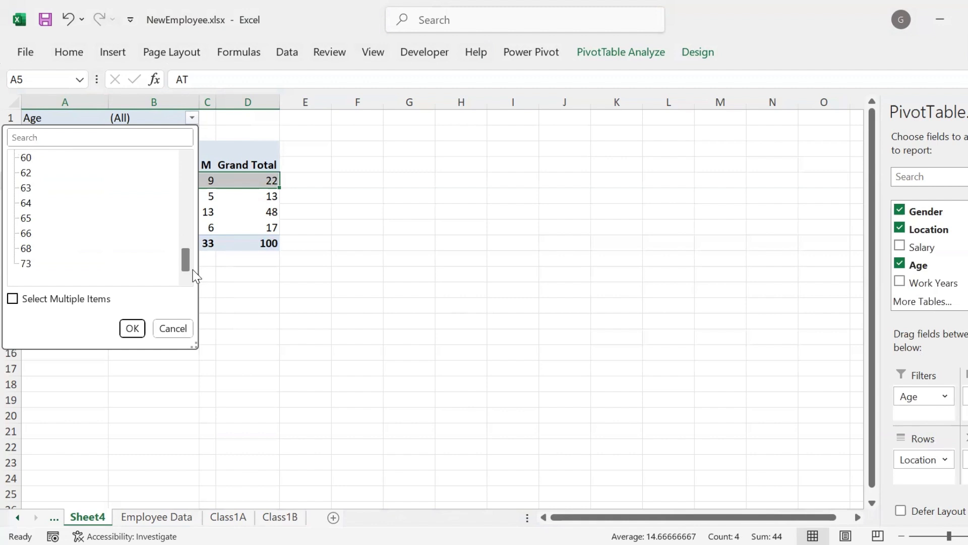
{"action": "left_click", "coordinate": [26, 233]}
{"action": "left_click", "coordinate": [13, 299]}
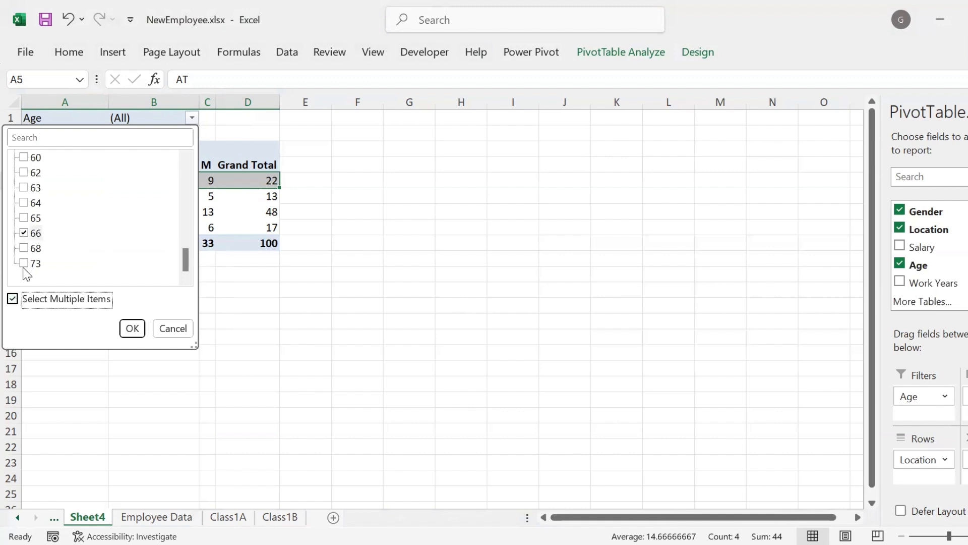
{"action": "left_click", "coordinate": [23, 187]}
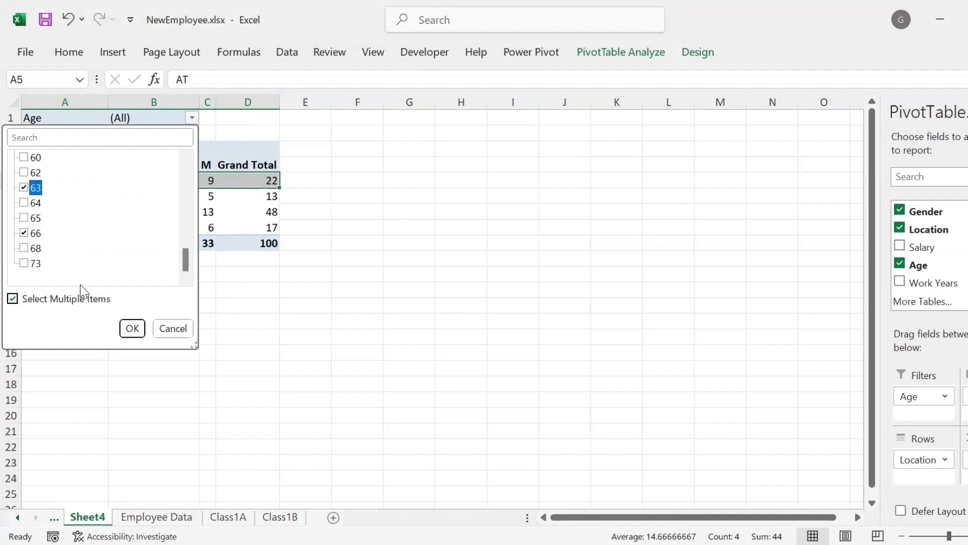
{"action": "left_click", "coordinate": [138, 332]}
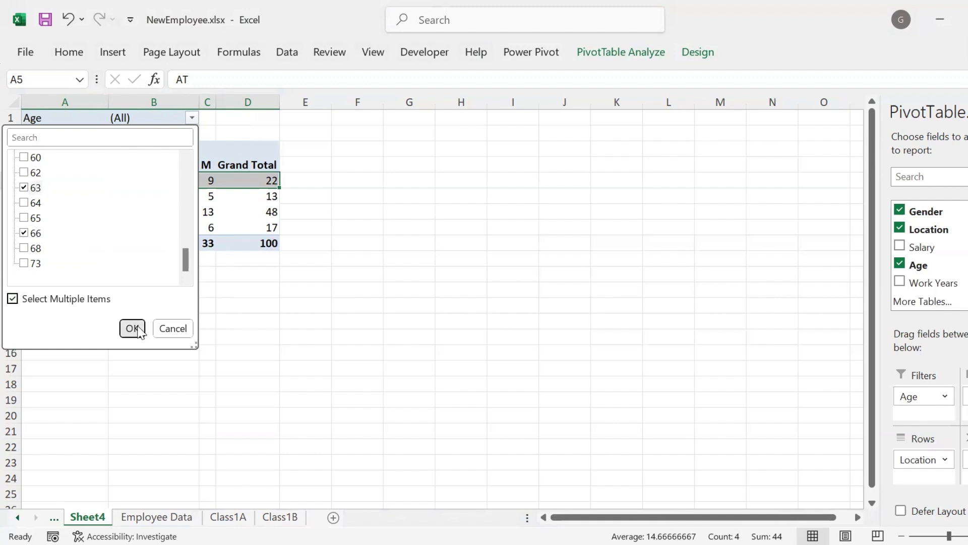
Step: Reset the Age report filter to include all ages
{"action": "left_click", "coordinate": [199, 117]}
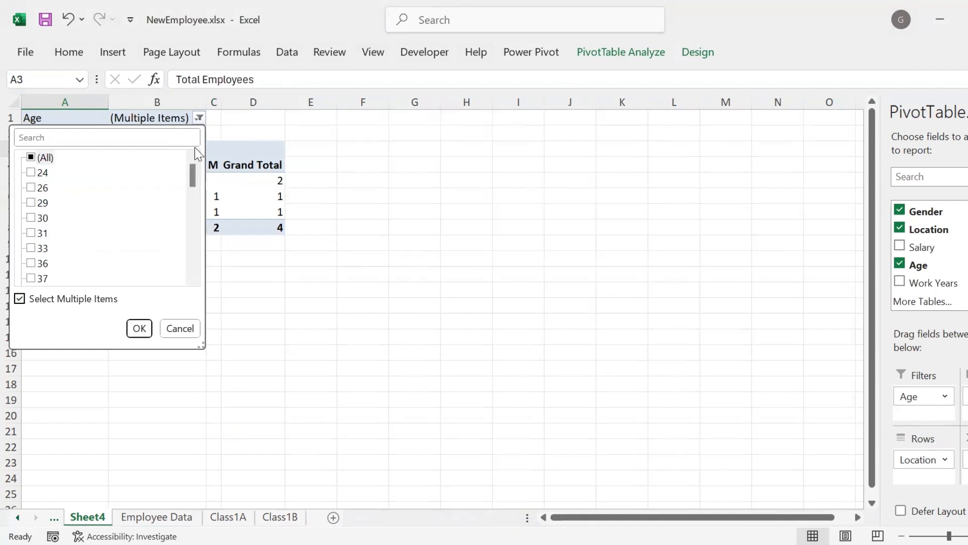
{"action": "left_click", "coordinate": [30, 158]}
{"action": "left_click", "coordinate": [137, 331]}
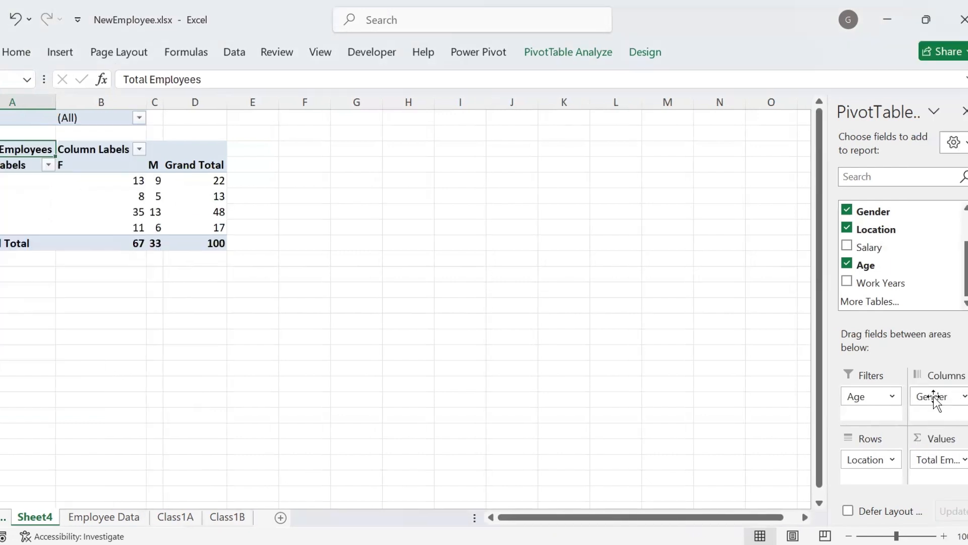
Step: Replace Total Employees in the PivotTable's values with Salary, summarized by Average
{"action": "left_click_drag", "start_coordinate": [946, 459], "coordinate": [889, 262]}
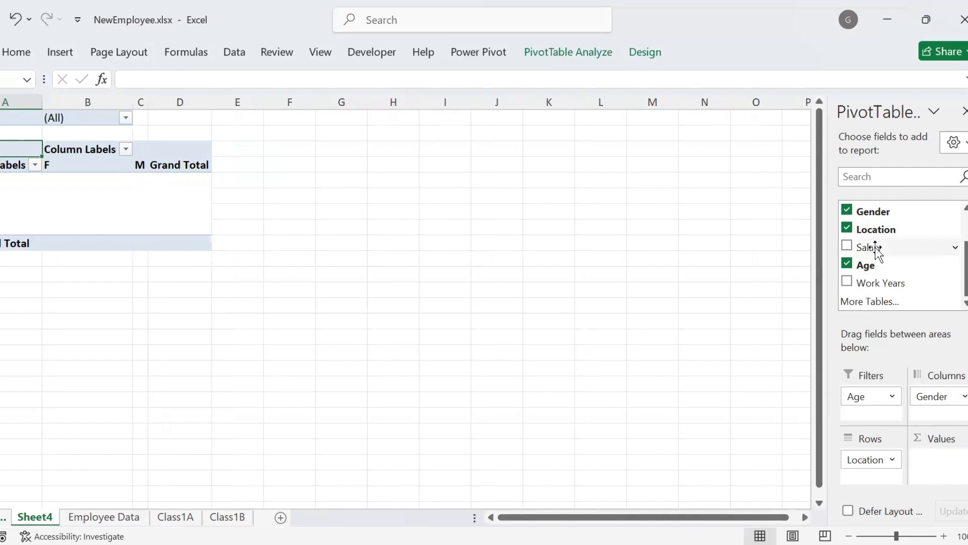
{"action": "left_click_drag", "start_coordinate": [876, 251], "coordinate": [947, 467]}
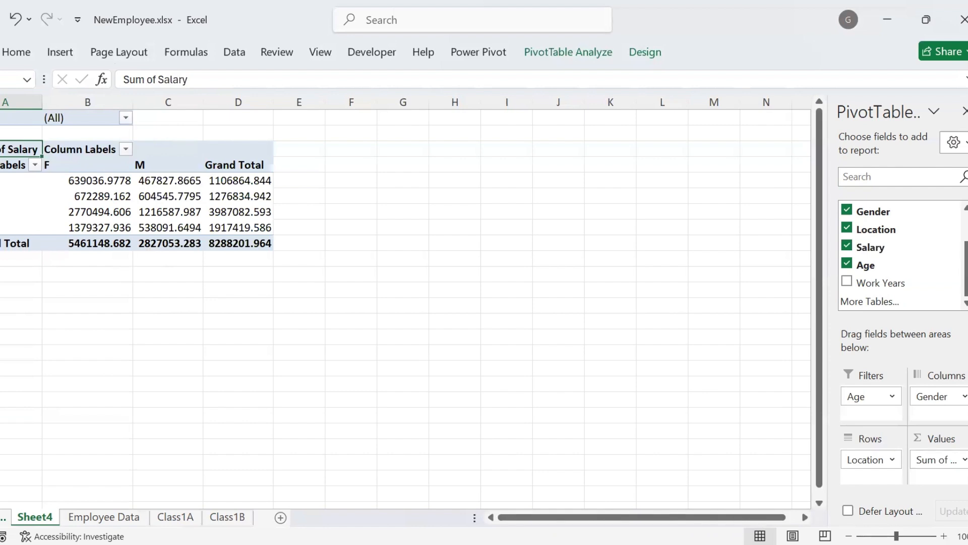
{"action": "left_click", "coordinate": [961, 463]}
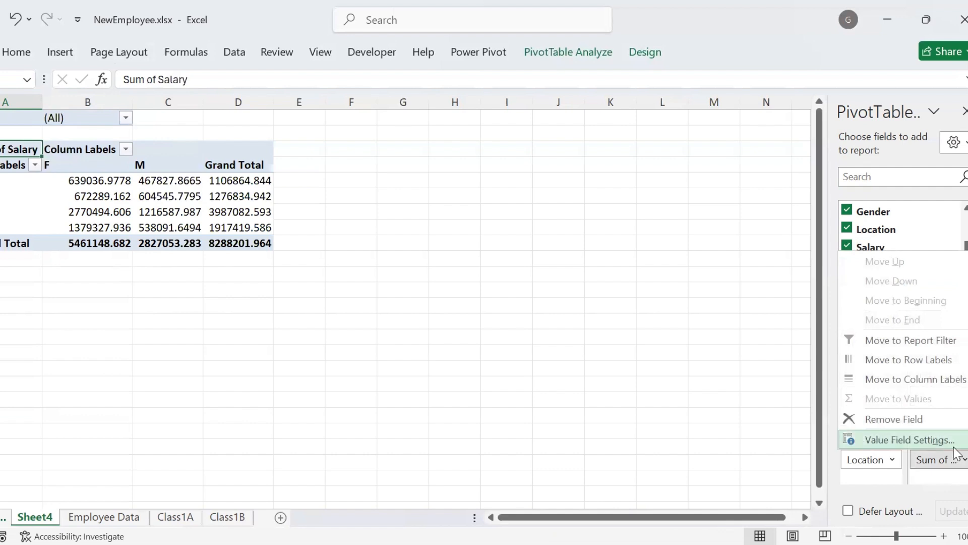
{"action": "left_click", "coordinate": [953, 448]}
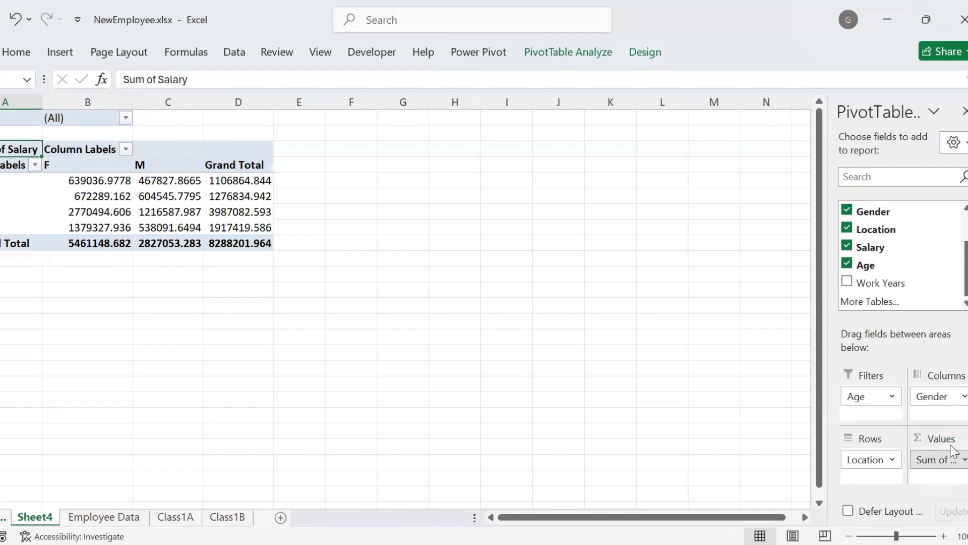
{"action": "left_click", "coordinate": [504, 261]}
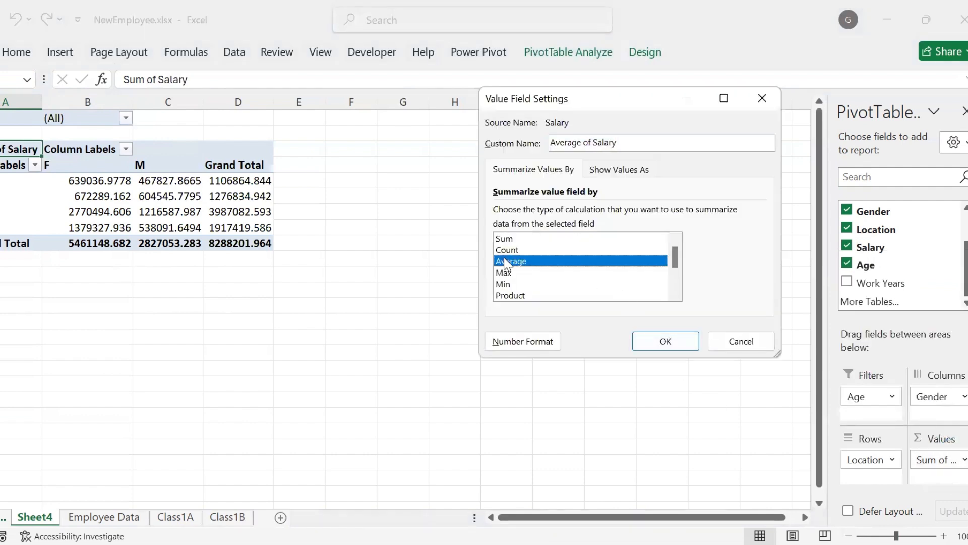
{"action": "left_click", "coordinate": [672, 347]}
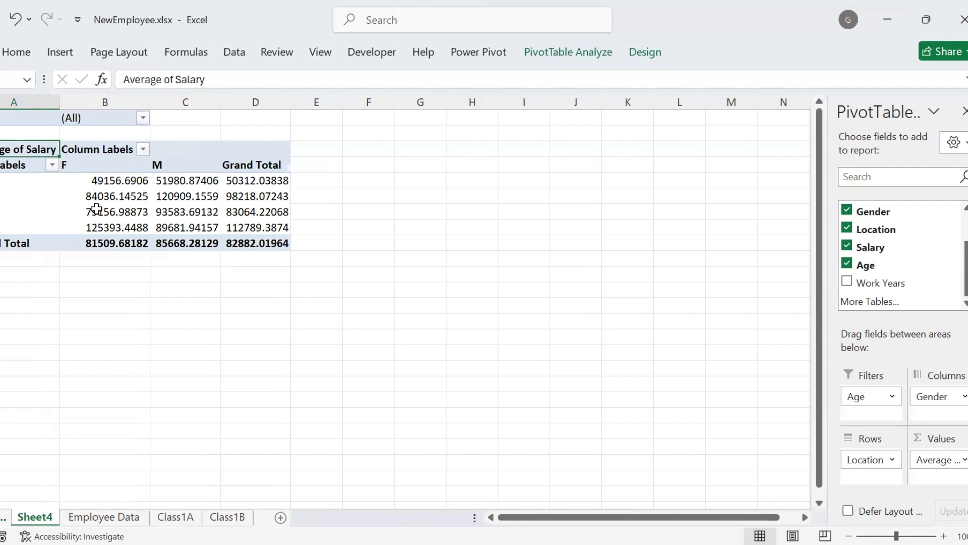
Step: Format the Average of Salary values as Accounting with two decimal places and the $ symbol
{"action": "mouse_move", "coordinate": [213, 224]}
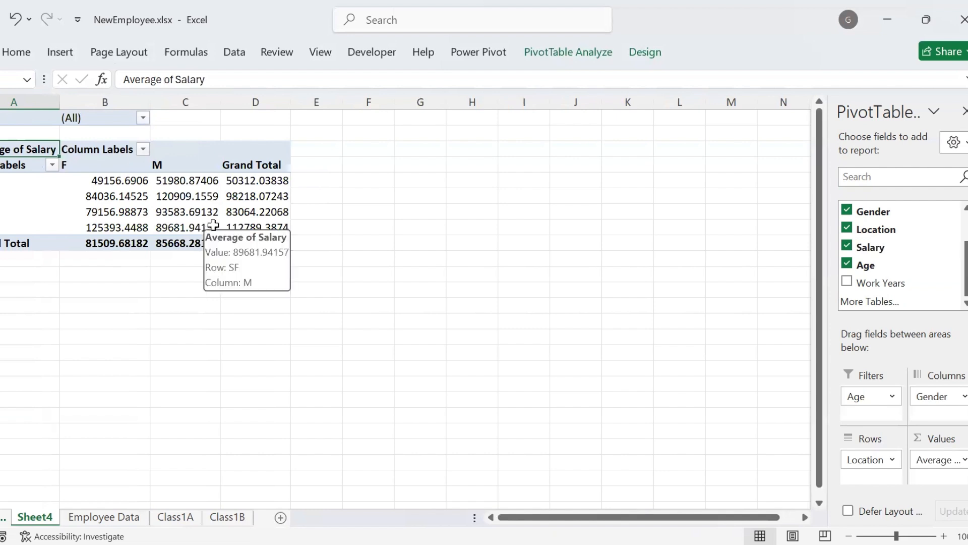
{"action": "left_click", "coordinate": [962, 460]}
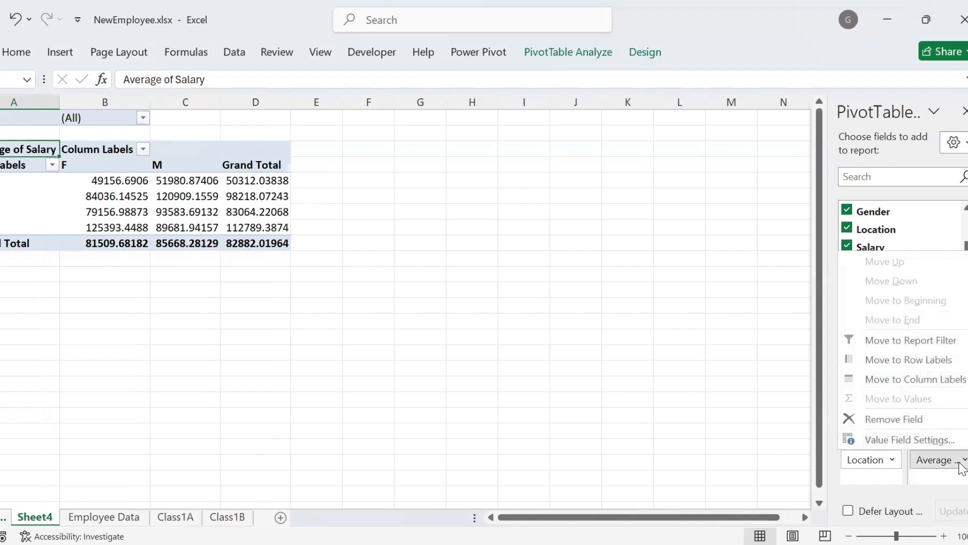
{"action": "left_click", "coordinate": [903, 440]}
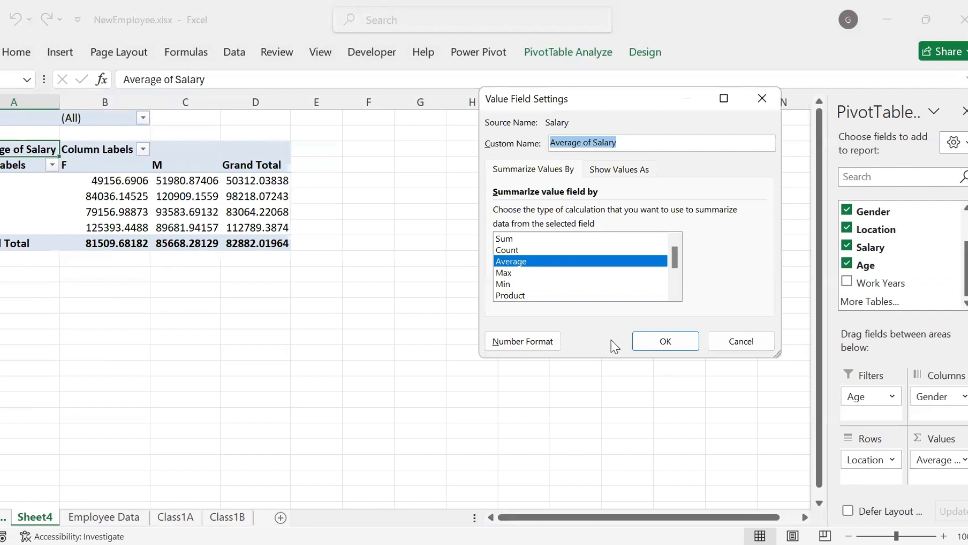
{"action": "left_click", "coordinate": [543, 345]}
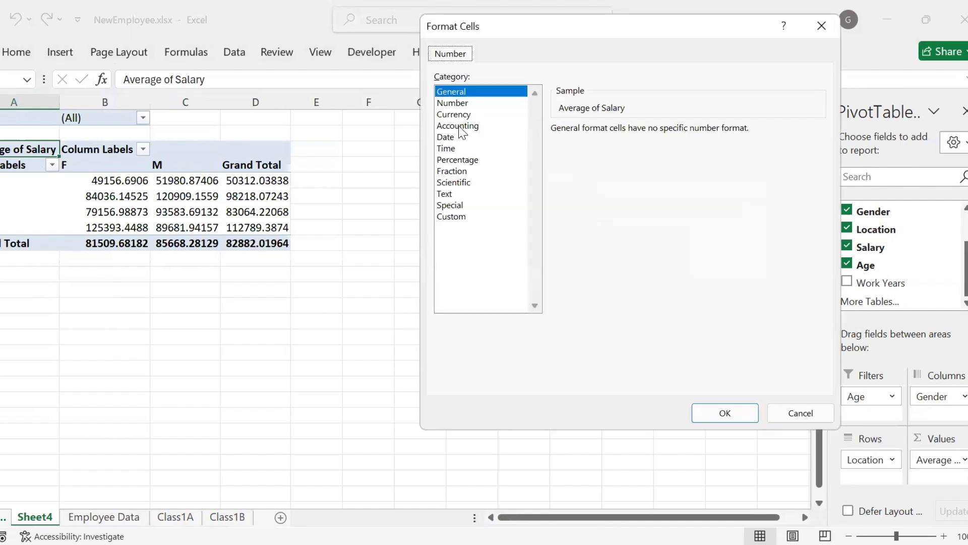
{"action": "left_click", "coordinate": [459, 126]}
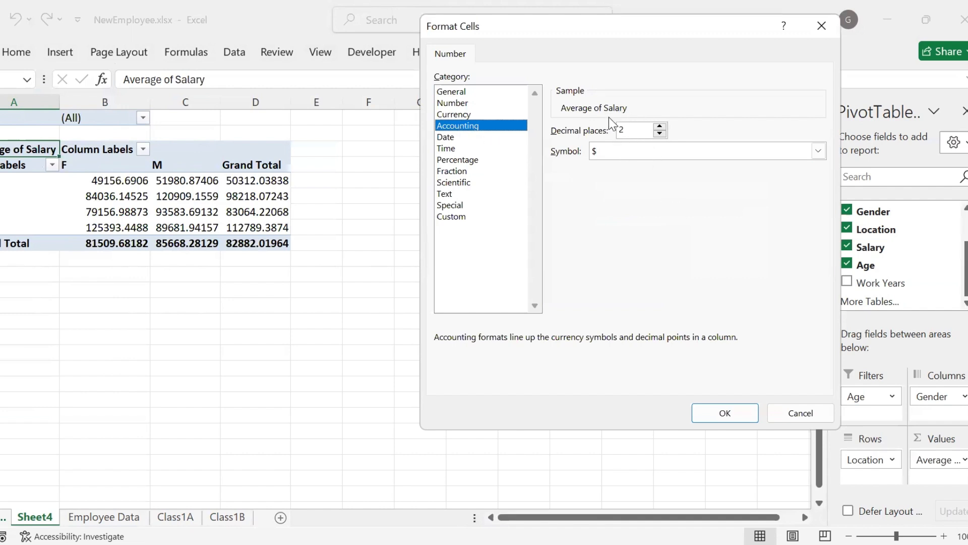
{"action": "left_click", "coordinate": [819, 150]}
{"action": "left_click", "coordinate": [746, 409]}
{"action": "left_click", "coordinate": [746, 408]}
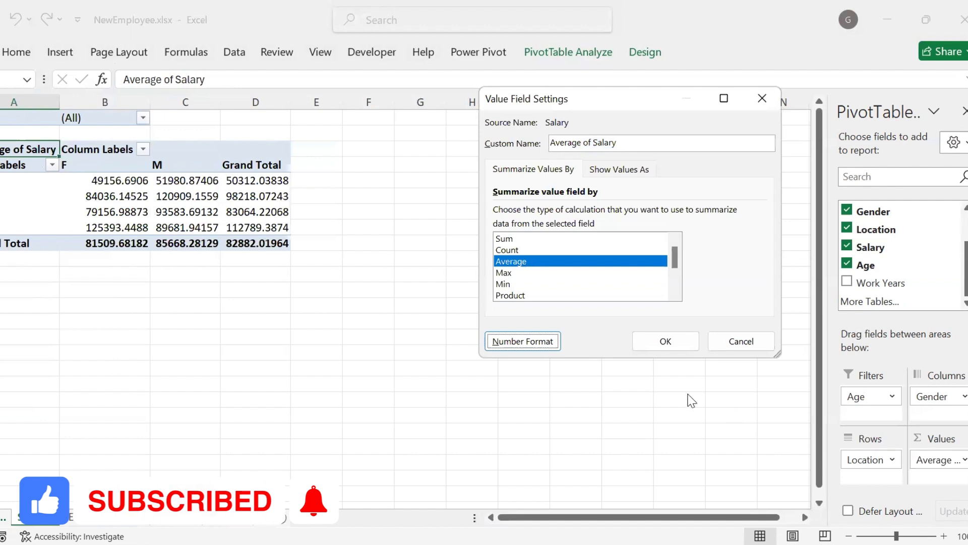
{"action": "left_click", "coordinate": [676, 339]}
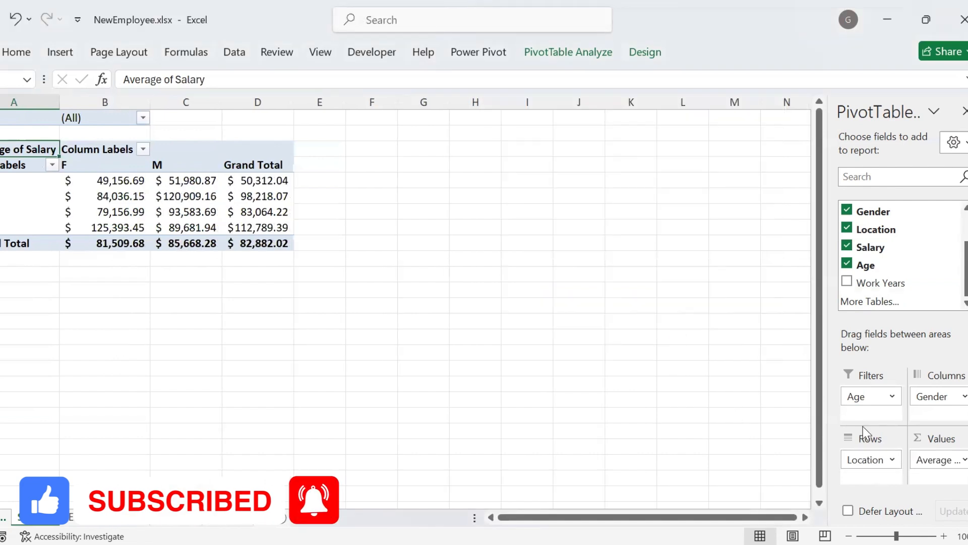
Step: Remove the Age filter from the PivotTable and replace Location with Work Years as the row field
{"action": "left_click_drag", "start_coordinate": [873, 400], "coordinate": [901, 231]}
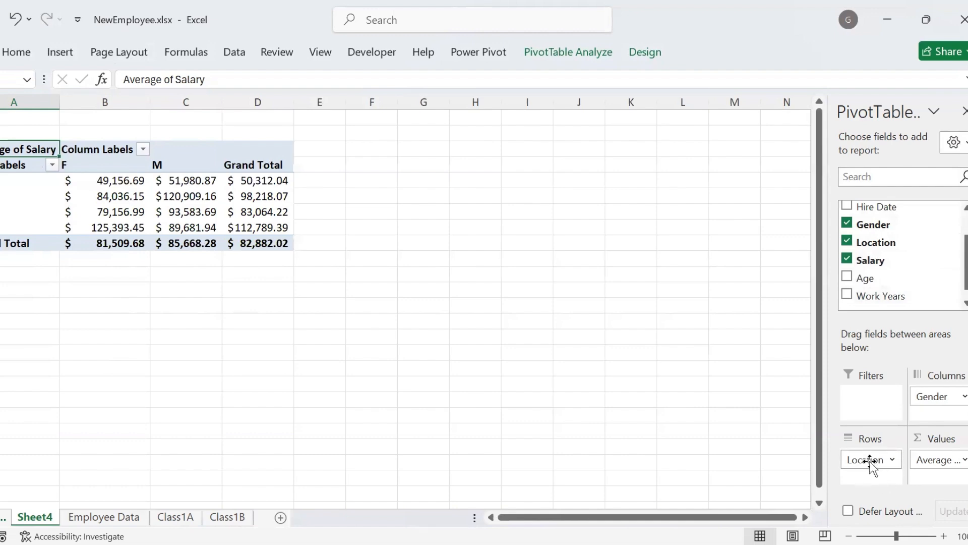
{"action": "left_click_drag", "start_coordinate": [870, 463], "coordinate": [876, 252]}
{"action": "left_click_drag", "start_coordinate": [880, 282], "coordinate": [871, 461]}
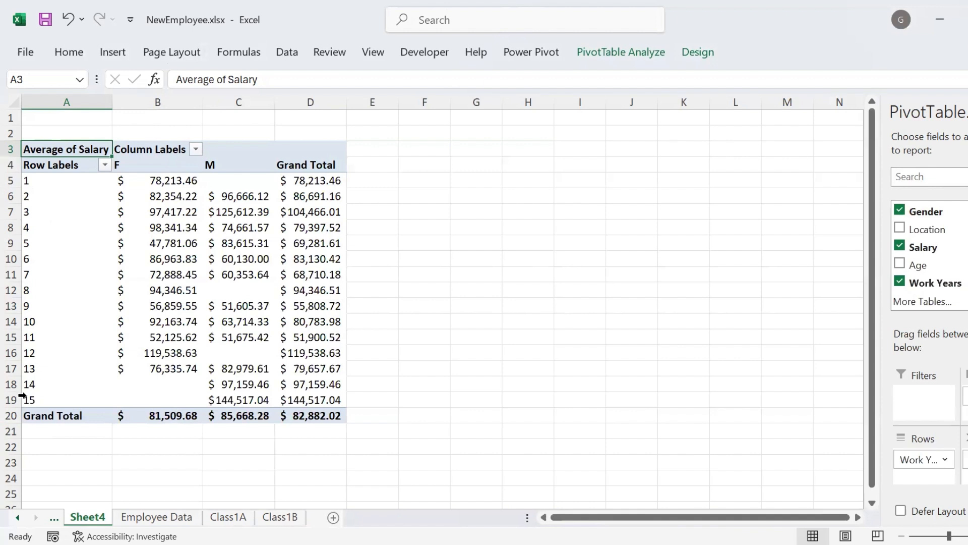
{"action": "left_click", "coordinate": [167, 291]}
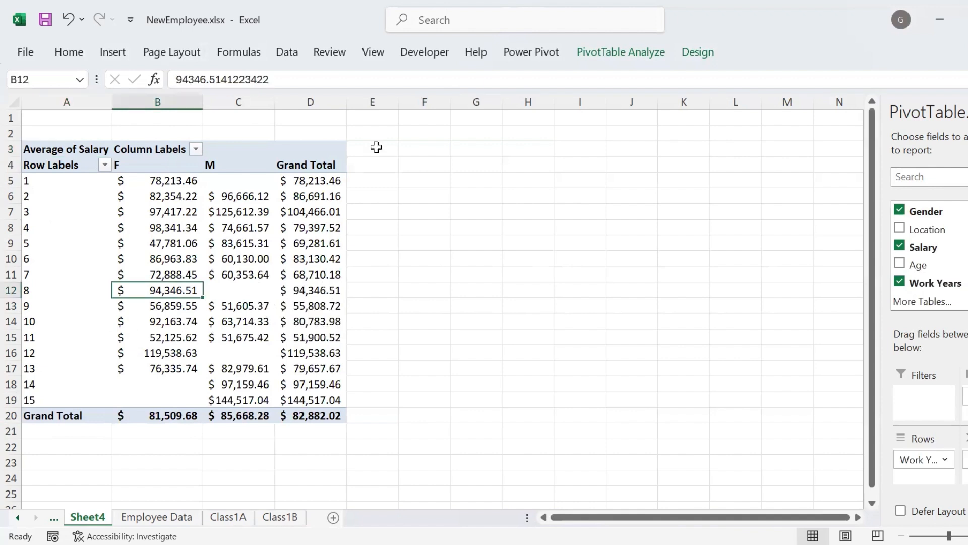
{"action": "left_click", "coordinate": [621, 53]}
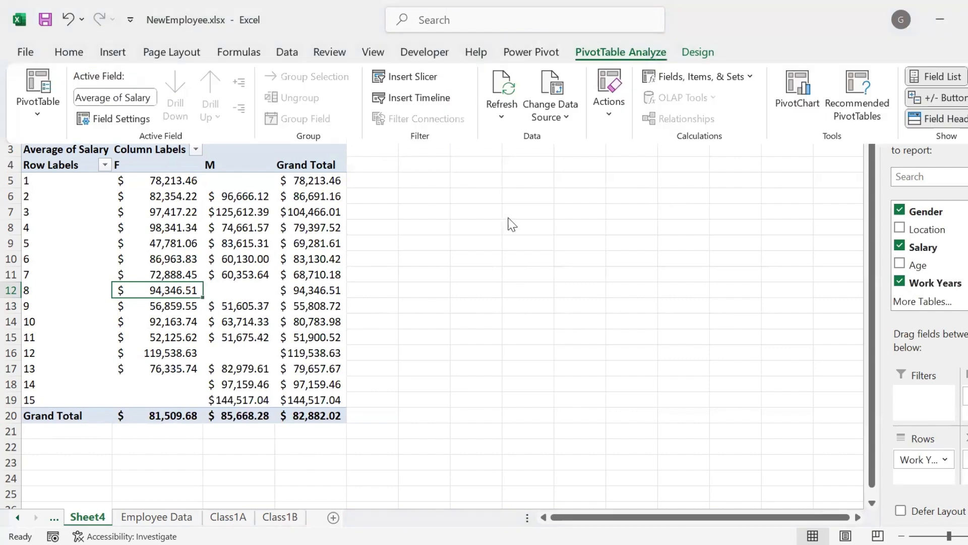
{"action": "left_click", "coordinate": [458, 257]}
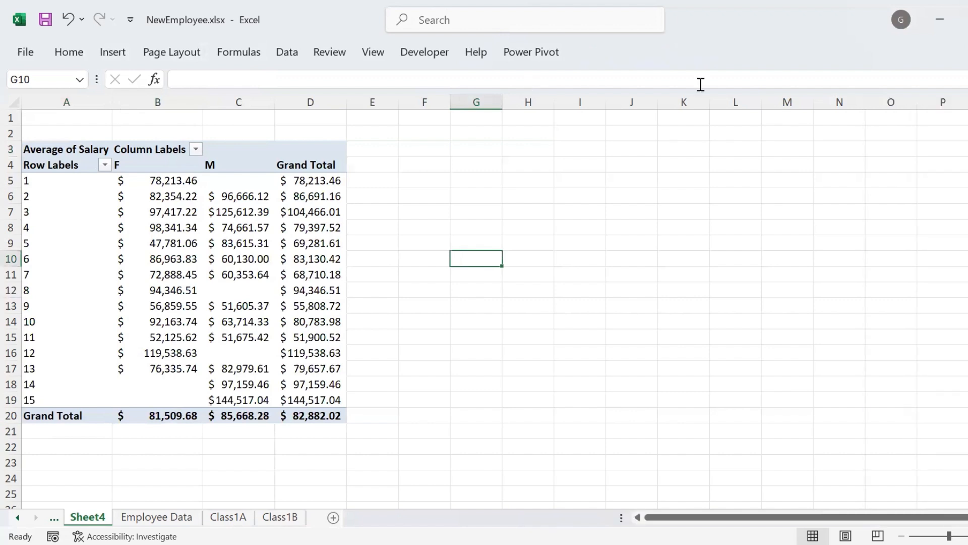
Step: Apply a gray style from the Medium group to the PivotTable
{"action": "left_click", "coordinate": [160, 198]}
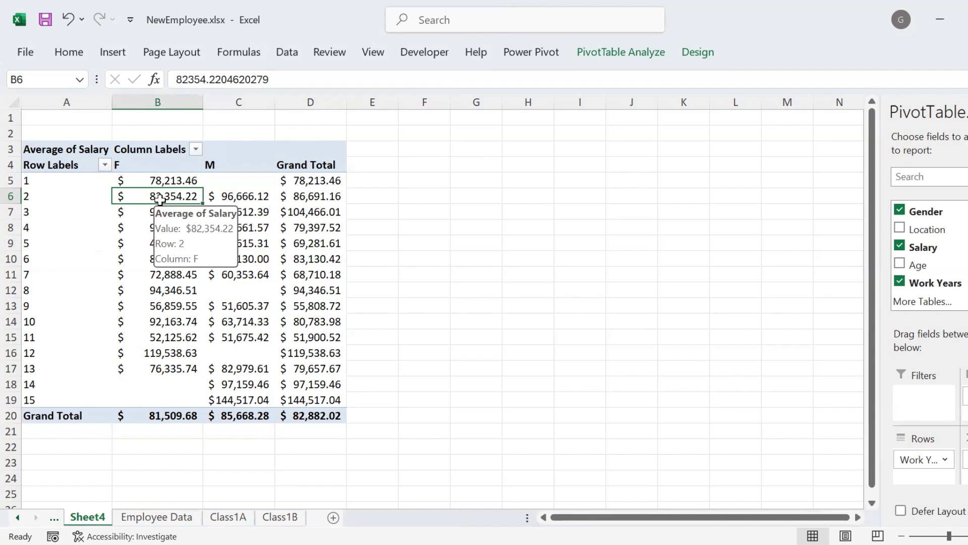
{"action": "left_click", "coordinate": [698, 52]}
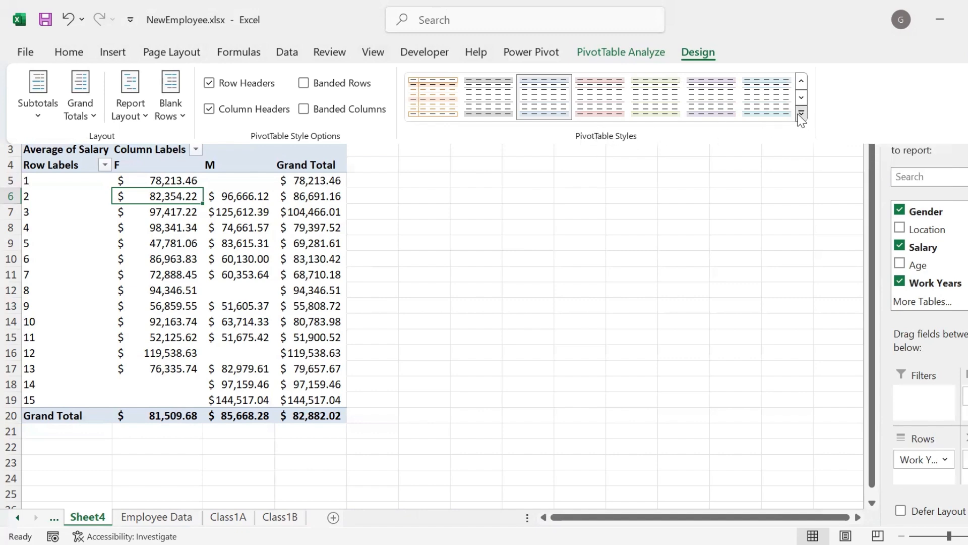
{"action": "left_click", "coordinate": [802, 114]}
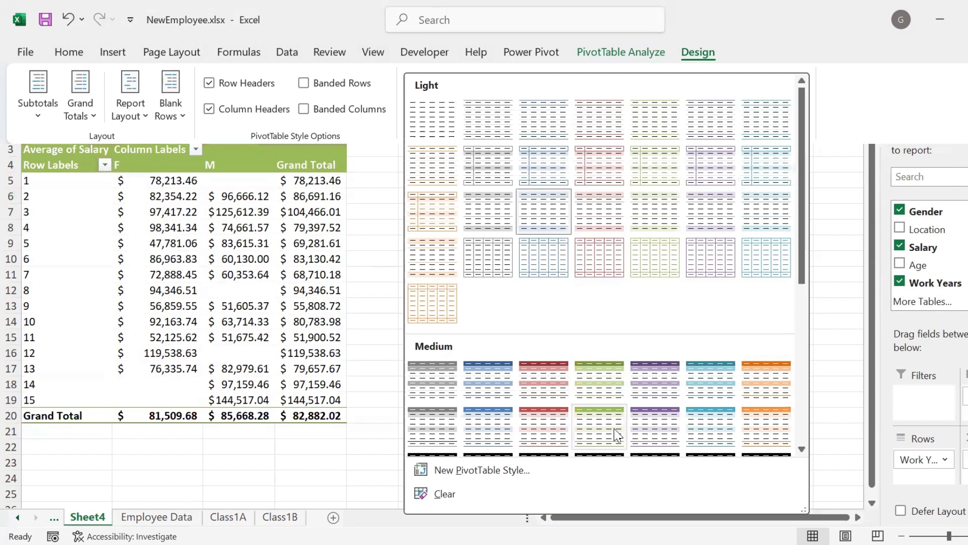
Step: Try turning the PivotTable's grand totals off for rows and columns, and on for rows only
{"action": "left_click", "coordinate": [31, 120]}
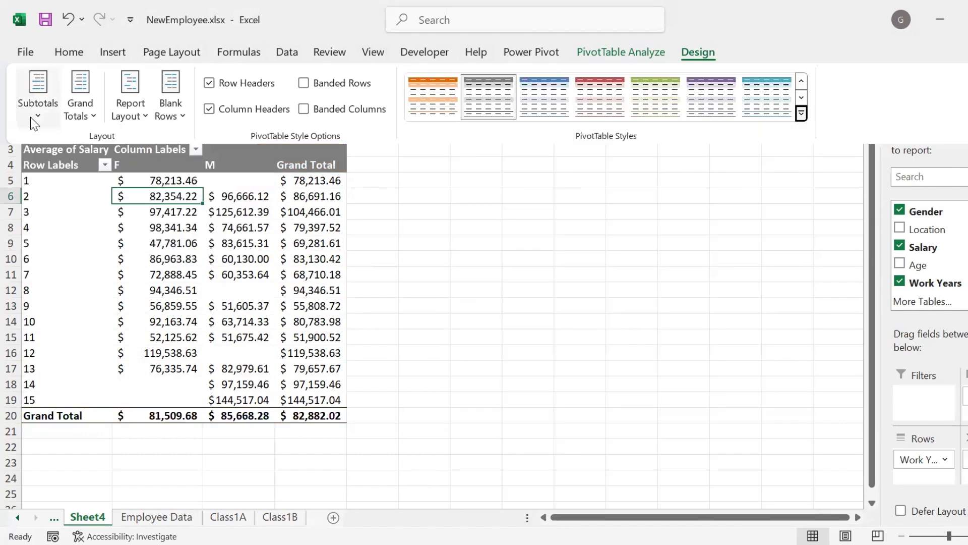
{"action": "left_click", "coordinate": [80, 119]}
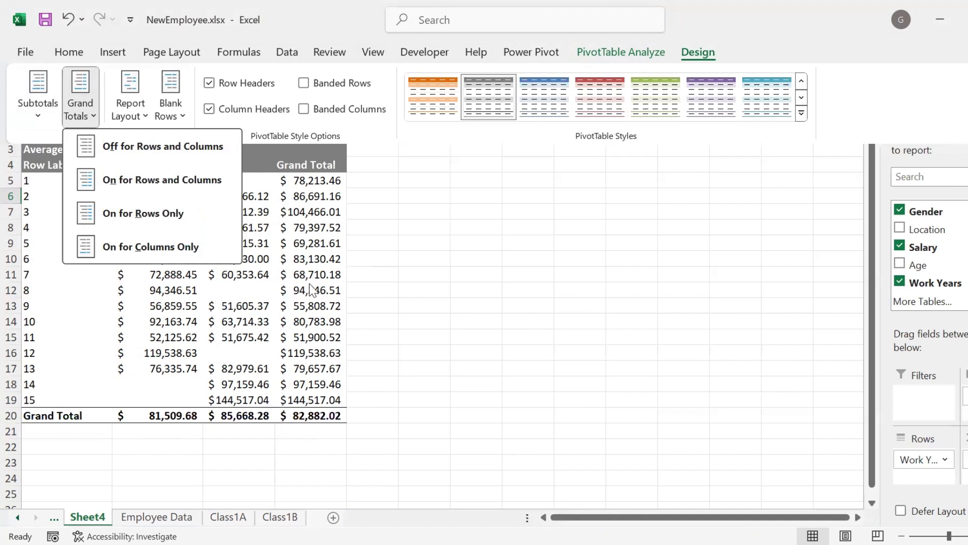
{"action": "left_click", "coordinate": [144, 149]}
{"action": "left_click", "coordinate": [81, 99]}
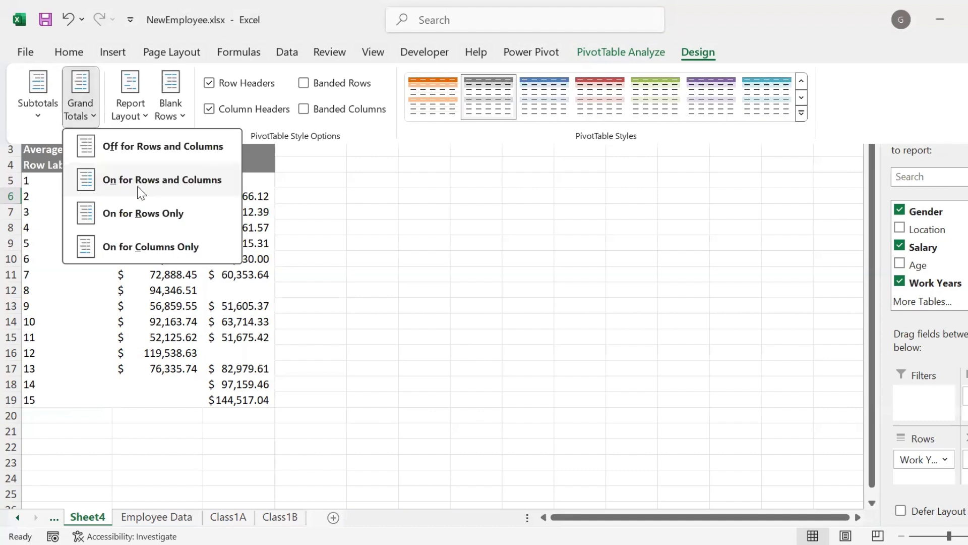
{"action": "left_click", "coordinate": [132, 218]}
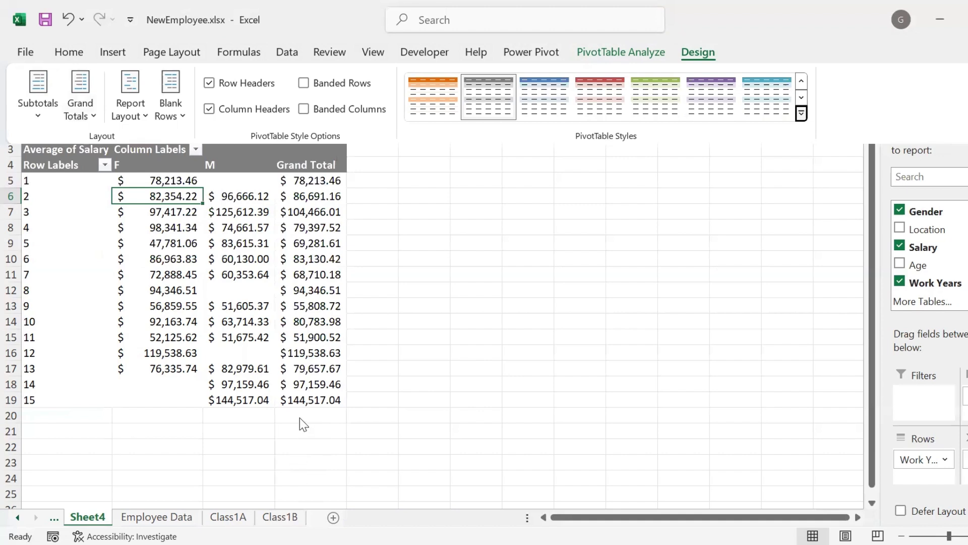
Step: Set the PivotTable's grand totals to On for Columns Only
{"action": "left_click", "coordinate": [80, 117]}
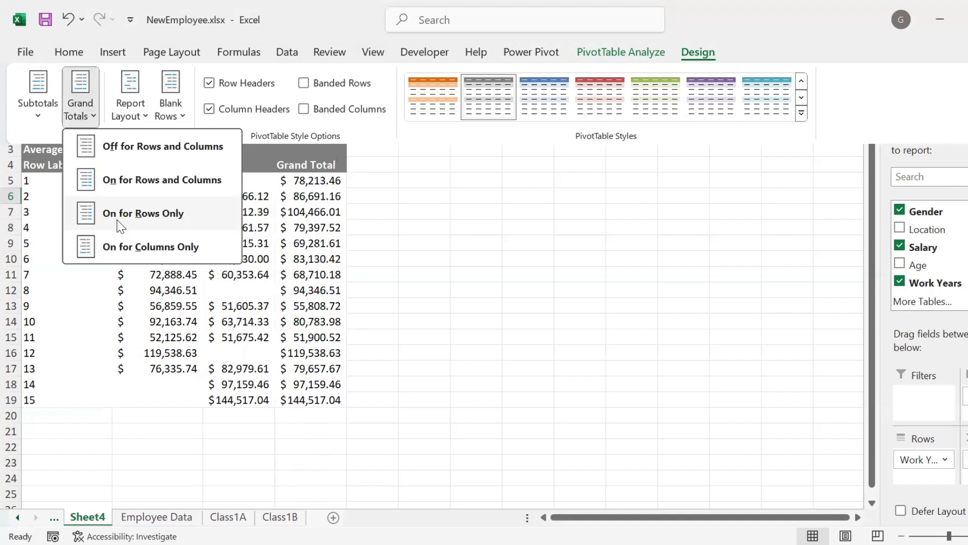
{"action": "left_click", "coordinate": [130, 250]}
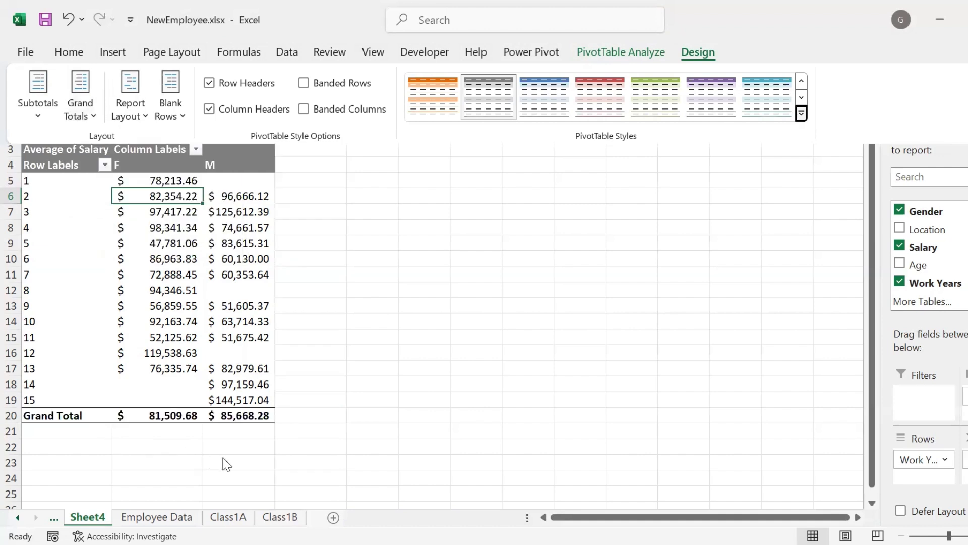
Step: Hide the PivotTable field list and display it again
{"action": "left_click", "coordinate": [621, 52]}
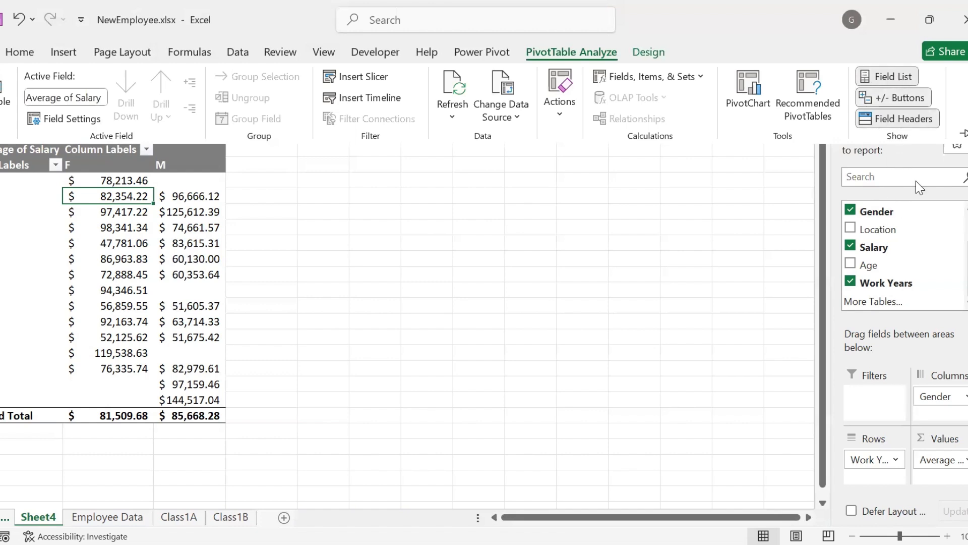
{"action": "left_click", "coordinate": [899, 76]}
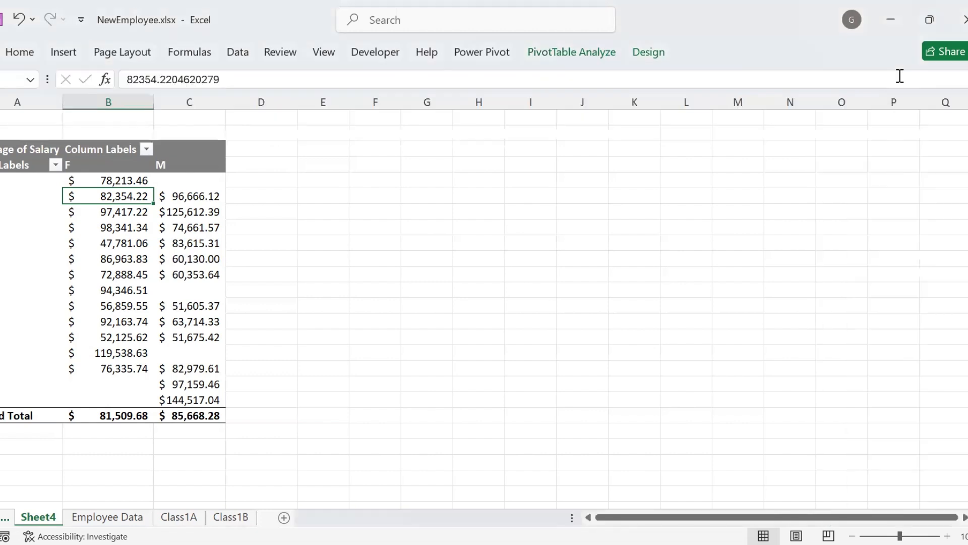
{"action": "left_click", "coordinate": [571, 52]}
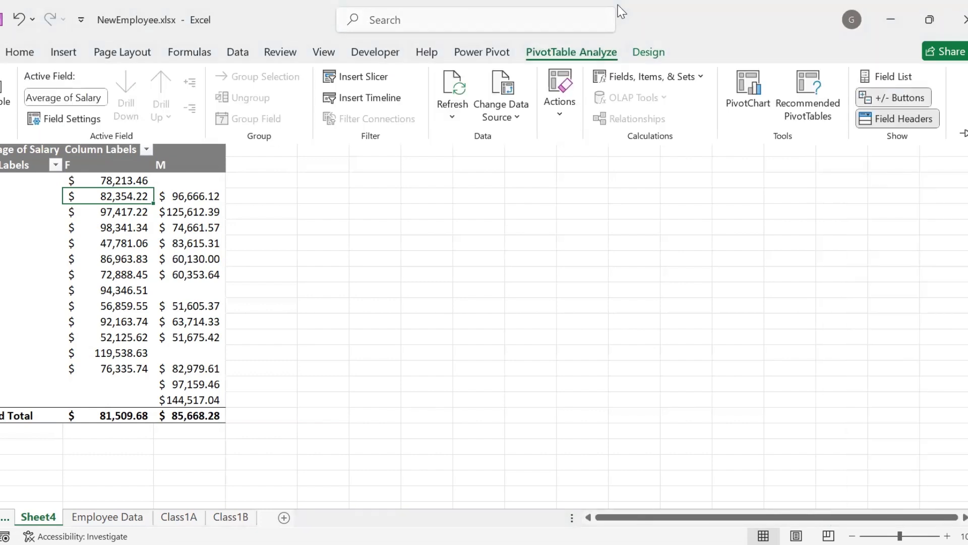
{"action": "left_click", "coordinate": [902, 75]}
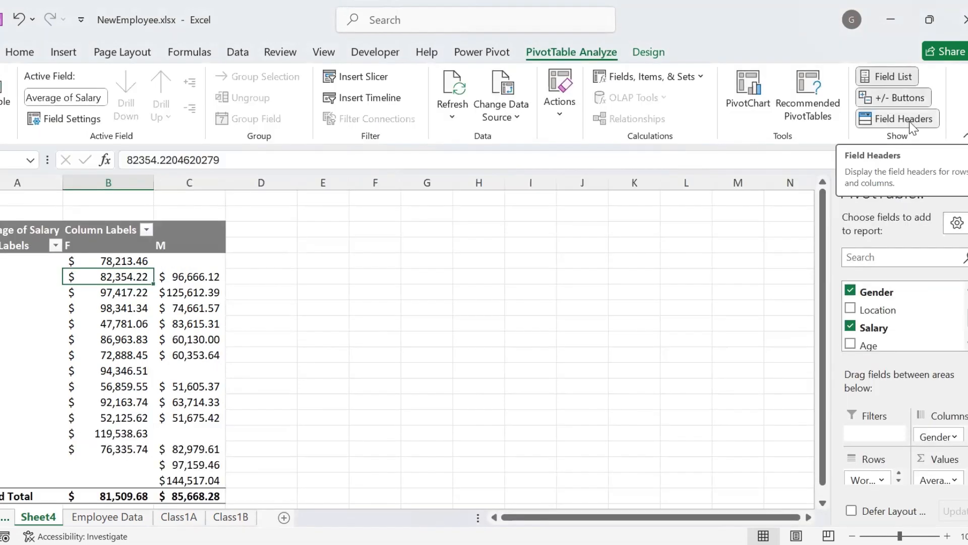
Step: Toggle the PivotTable's field headers, leaving the row and column headers hidden
{"action": "left_click", "coordinate": [909, 121]}
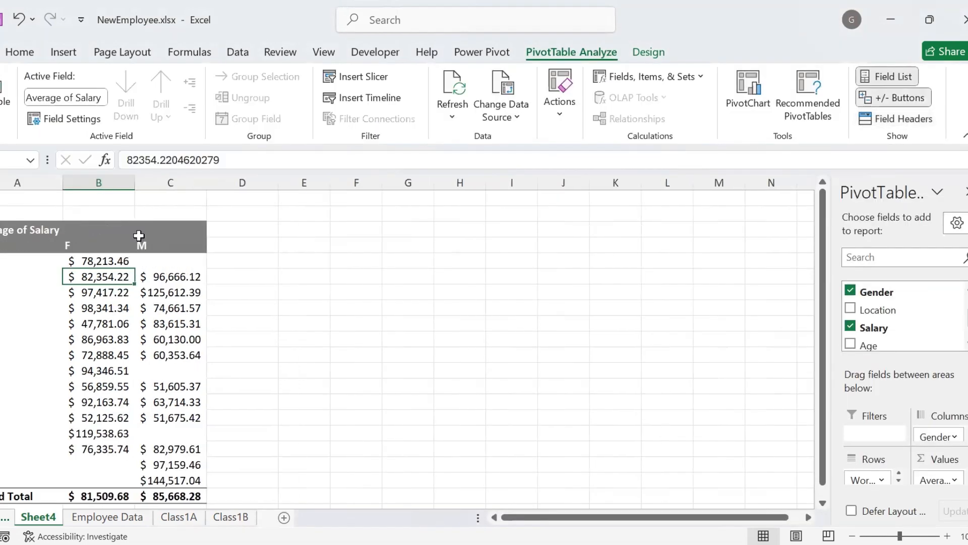
{"action": "left_click", "coordinate": [905, 119]}
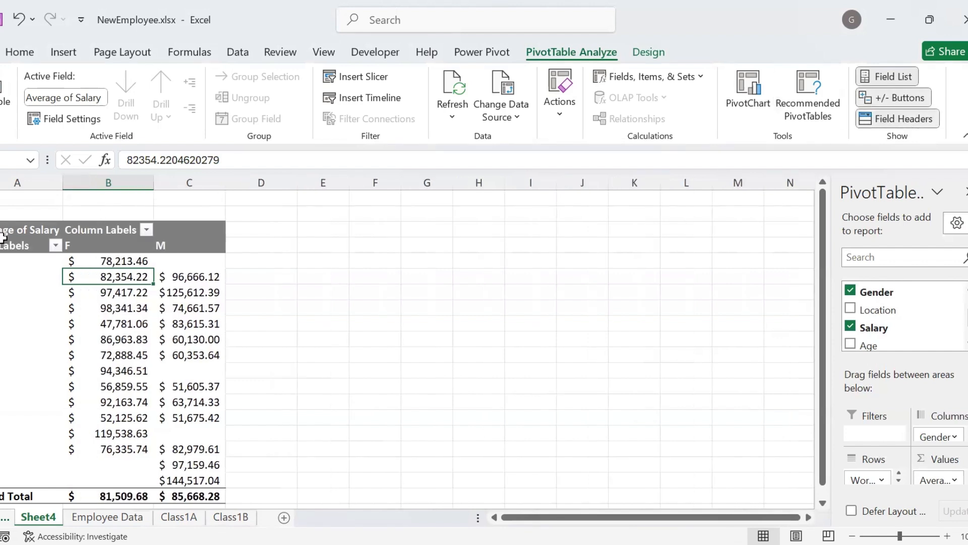
{"action": "left_click", "coordinate": [907, 120]}
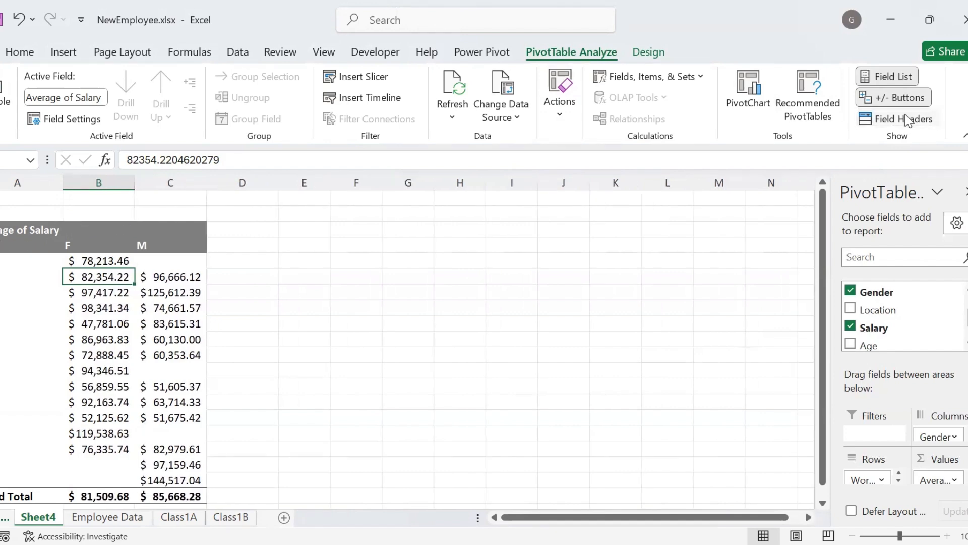
Step: Group the Work Years row labels in the PivotTable into intervals of 5
{"action": "left_click_drag", "start_coordinate": [33, 261], "coordinate": [29, 483]}
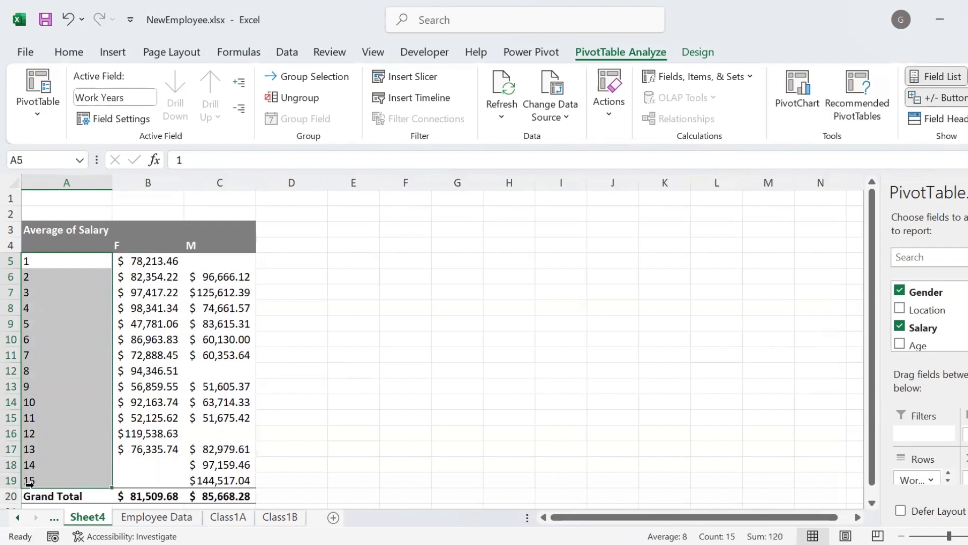
{"action": "left_click", "coordinate": [29, 483]}
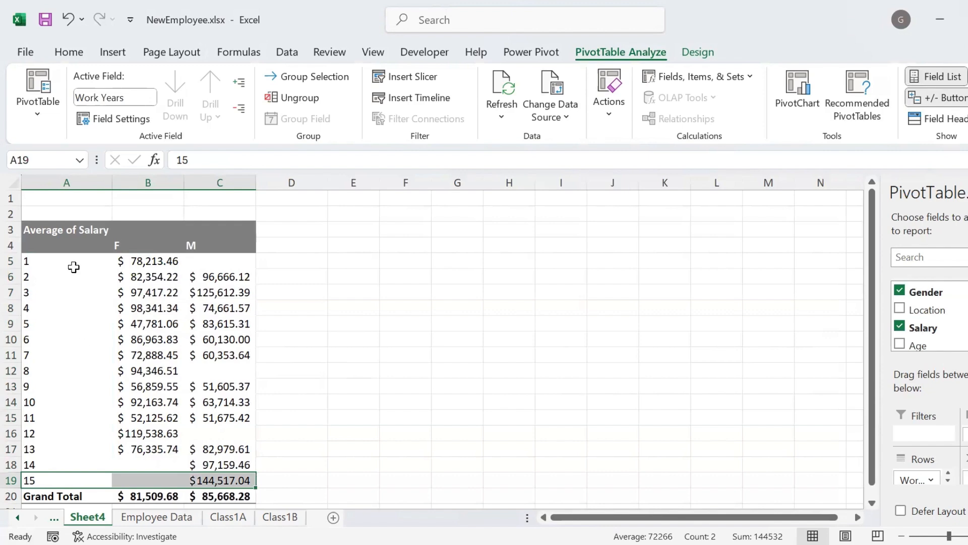
{"action": "left_click", "coordinate": [51, 276]}
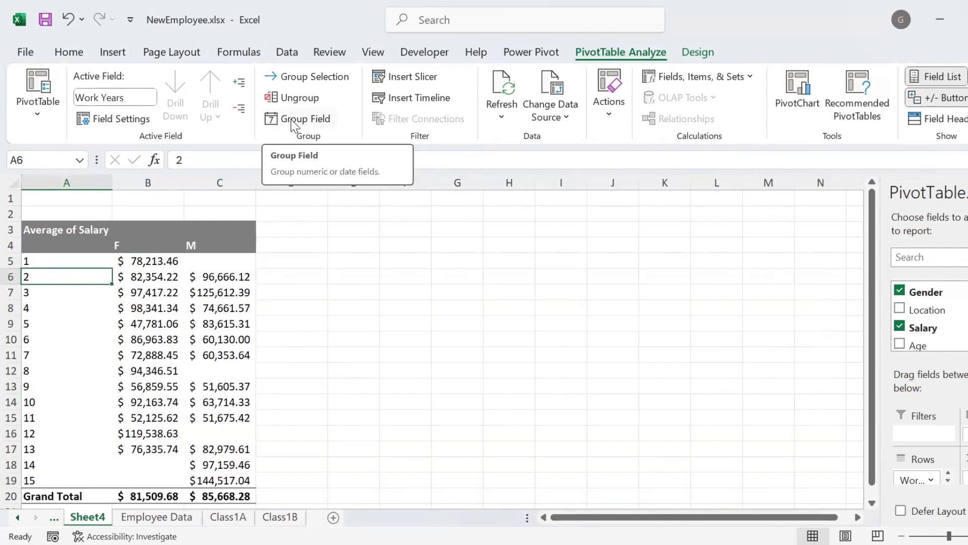
{"action": "left_click", "coordinate": [312, 118]}
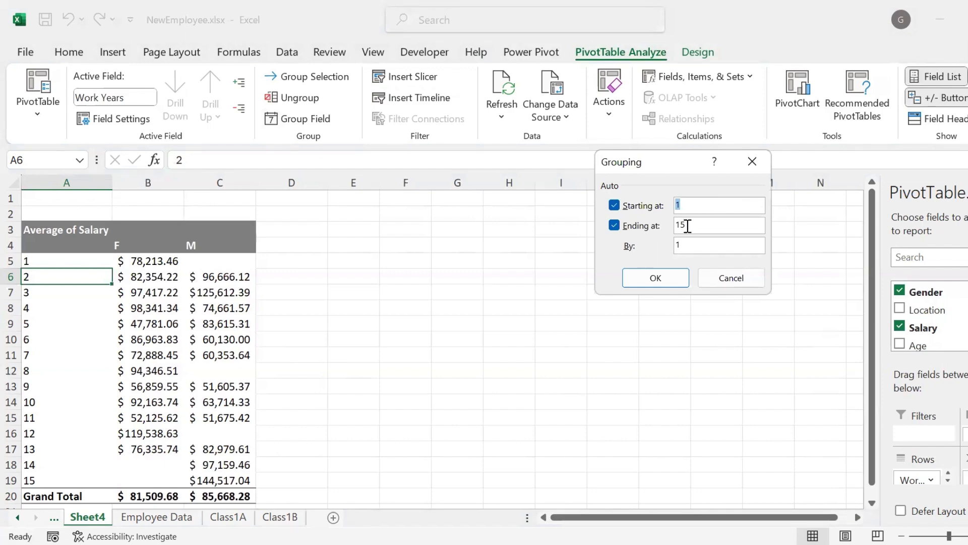
{"action": "left_click", "coordinate": [684, 247]}
{"action": "double_click", "coordinate": [684, 247]}
{"action": "type", "text": "5"}
{"action": "left_click", "coordinate": [658, 276]}
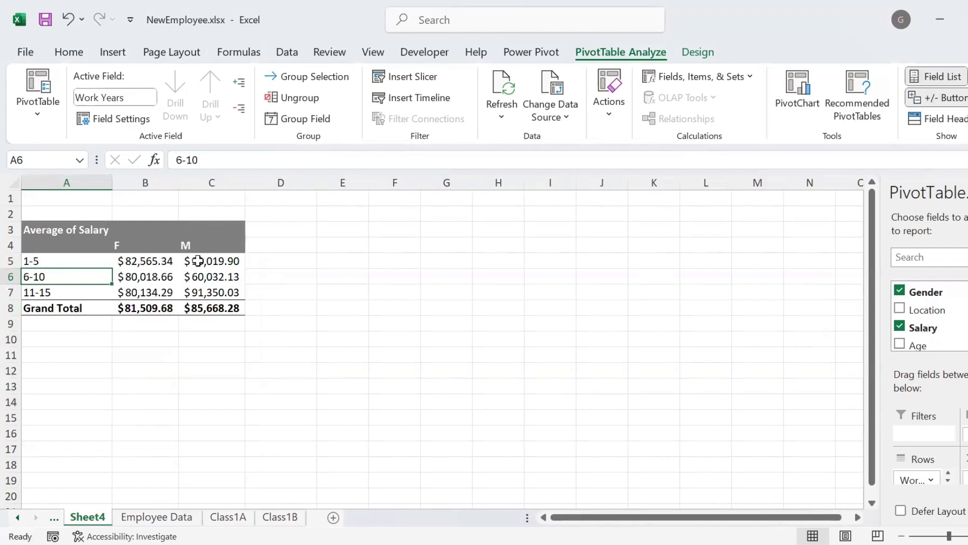
Step: Regroup the PivotTable's Work Years row labels into intervals of 3 and ungroup them into individual years
{"action": "mouse_move", "coordinate": [206, 260]}
{"action": "left_click", "coordinate": [309, 121]}
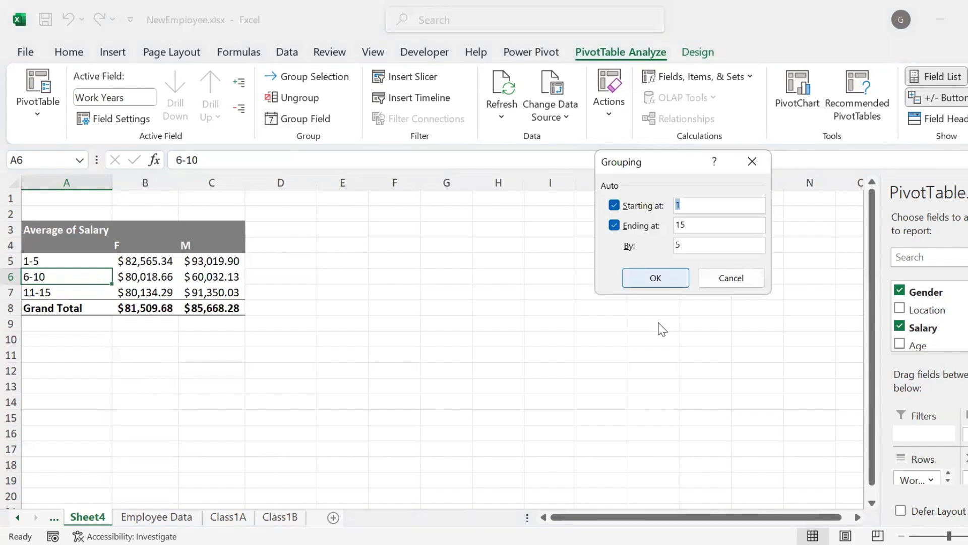
{"action": "left_click", "coordinate": [693, 244]}
{"action": "double_click", "coordinate": [694, 244]}
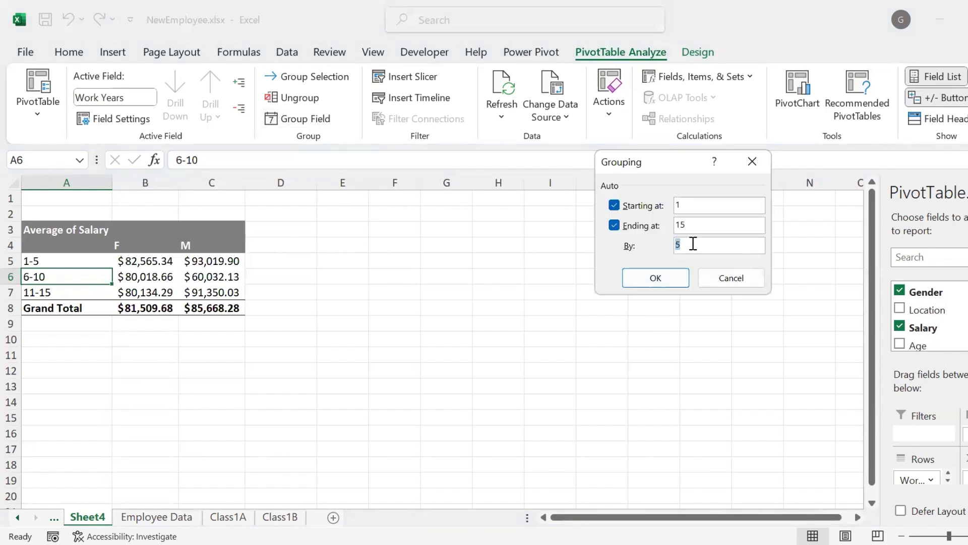
{"action": "type", "text": "3"}
{"action": "key", "text": "Return"}
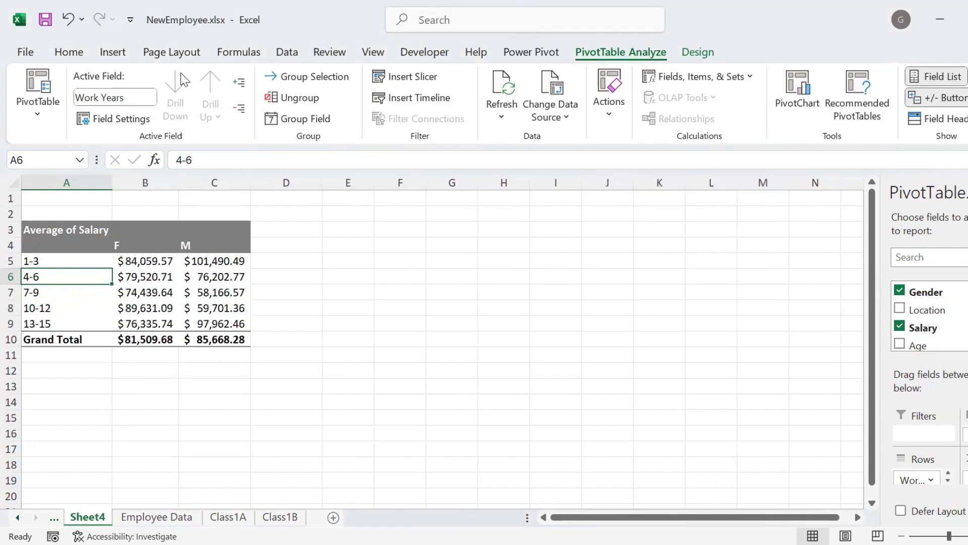
{"action": "left_click", "coordinate": [304, 99]}
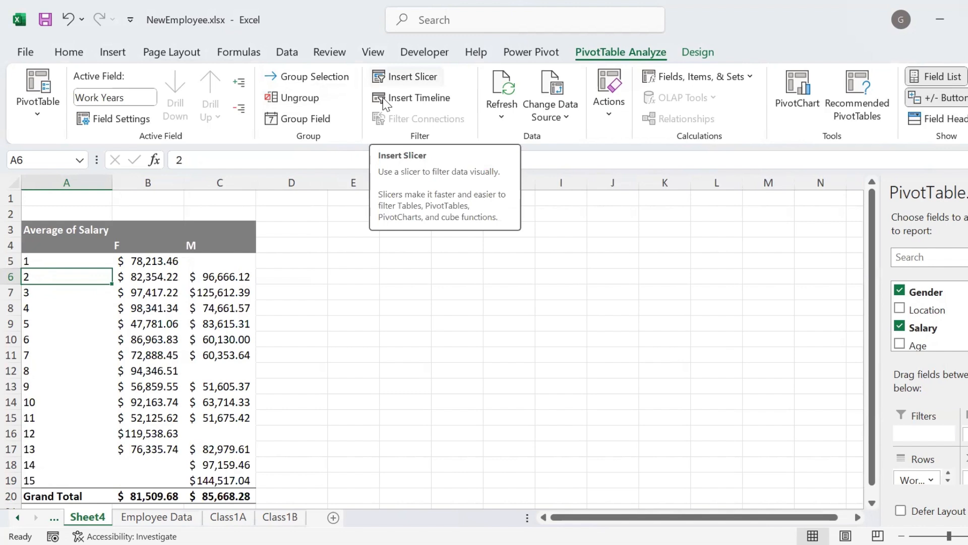
Step: Insert Gender and Location slicers for the PivotTable and place the Location slicer beside the Gender slicer
{"action": "left_click", "coordinate": [404, 77]}
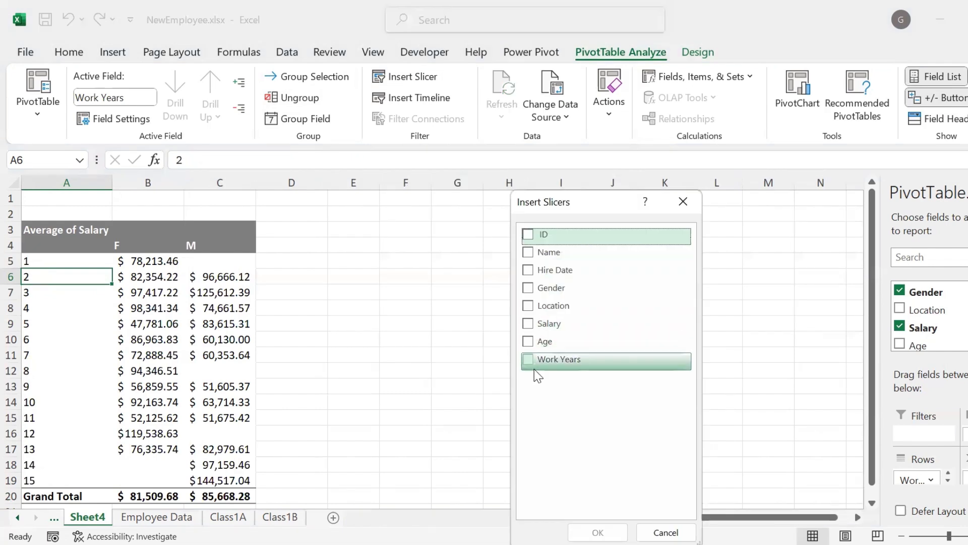
{"action": "left_click", "coordinate": [528, 297]}
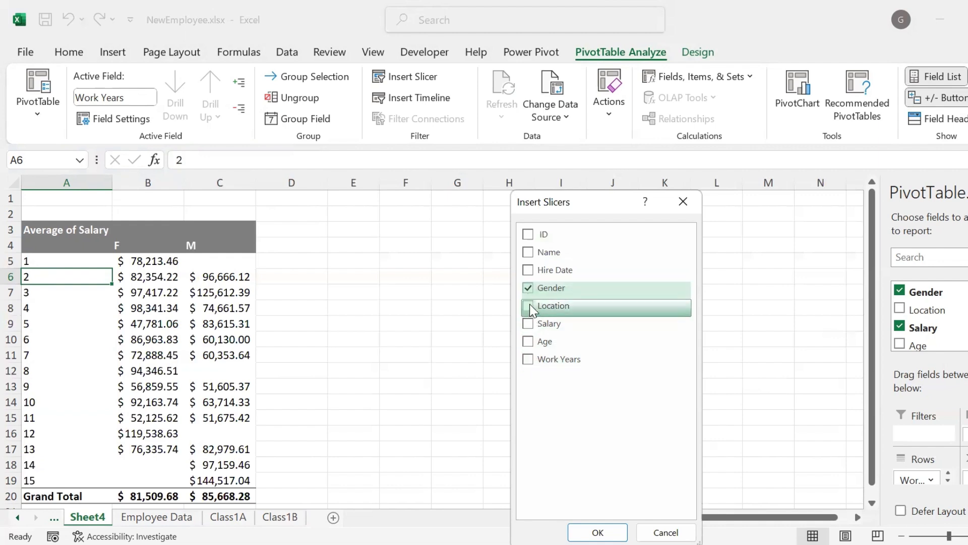
{"action": "left_click", "coordinate": [528, 305]}
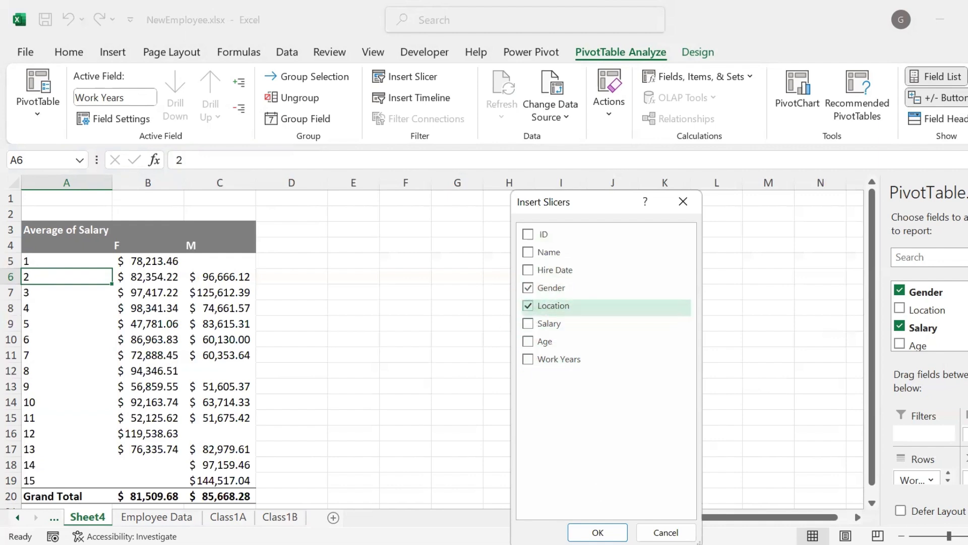
{"action": "left_click", "coordinate": [600, 531]}
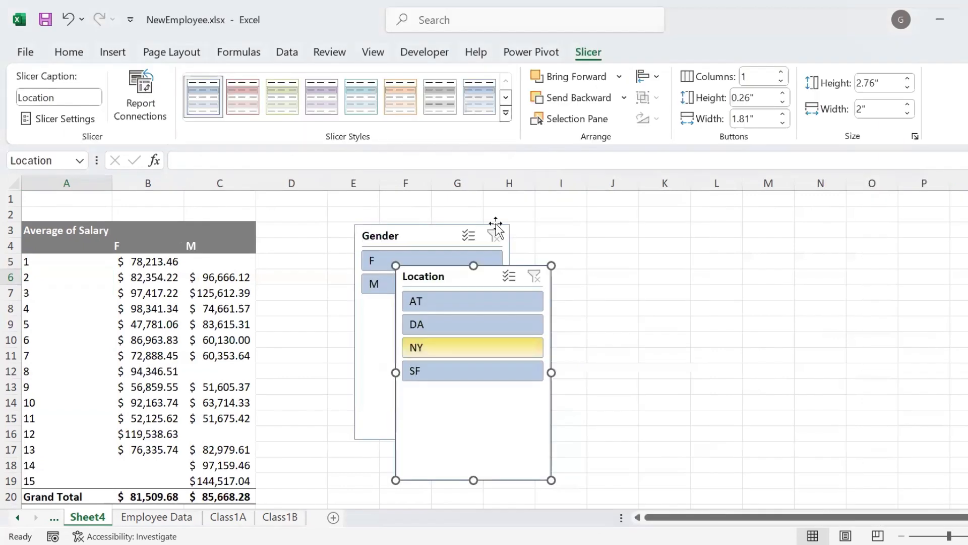
{"action": "left_click_drag", "start_coordinate": [453, 279], "coordinate": [573, 238]}
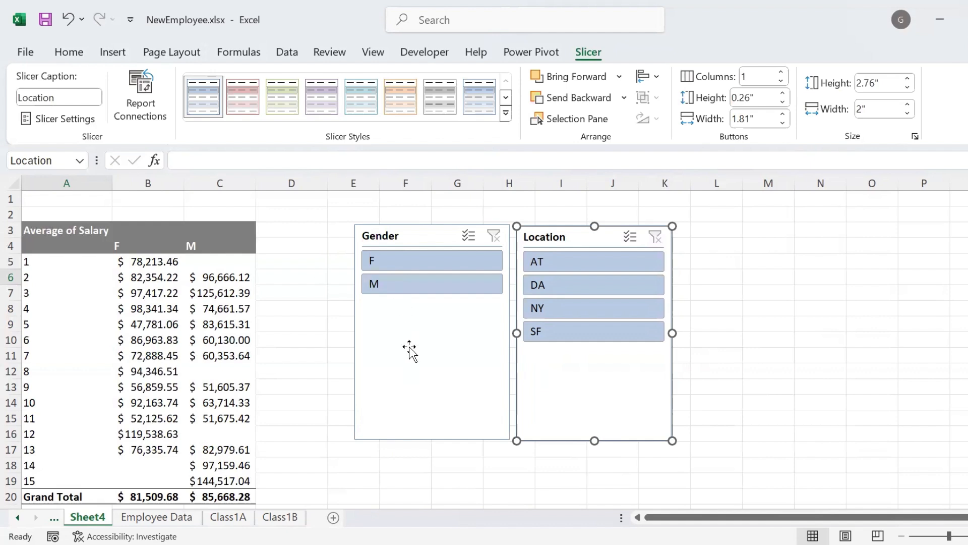
Step: Filter the PivotTable with the slicers to gender M and locations DA and NY, using multi-select for the locations
{"action": "left_click", "coordinate": [402, 282]}
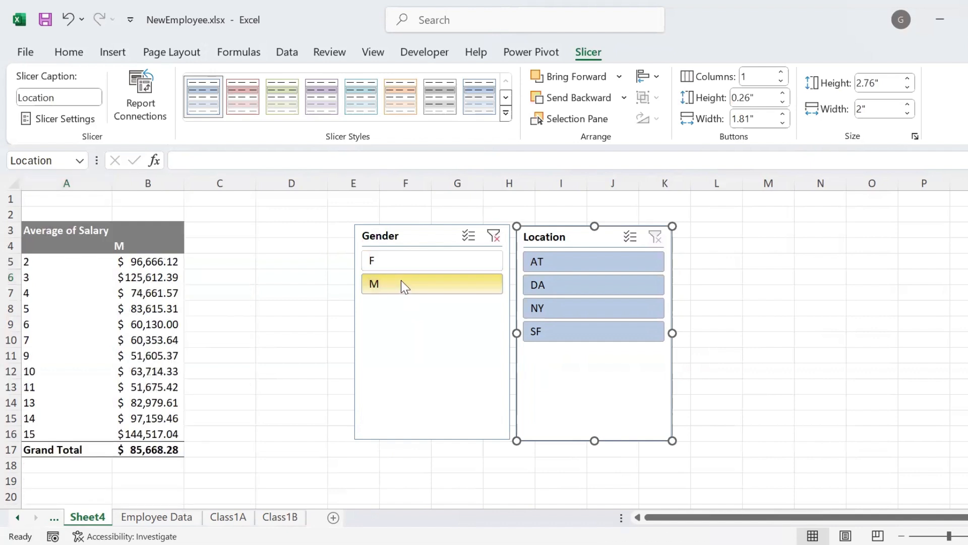
{"action": "left_click", "coordinate": [558, 283]}
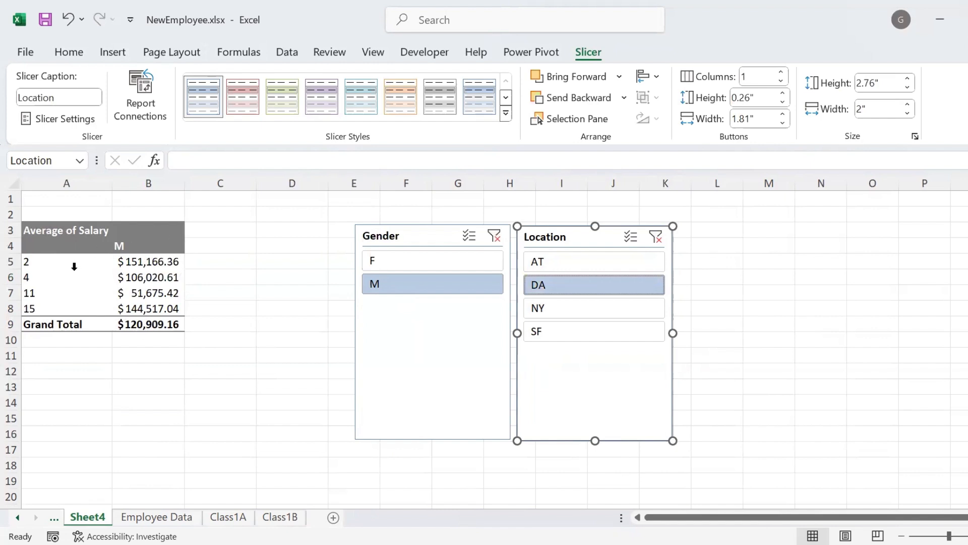
{"action": "left_click", "coordinate": [631, 237]}
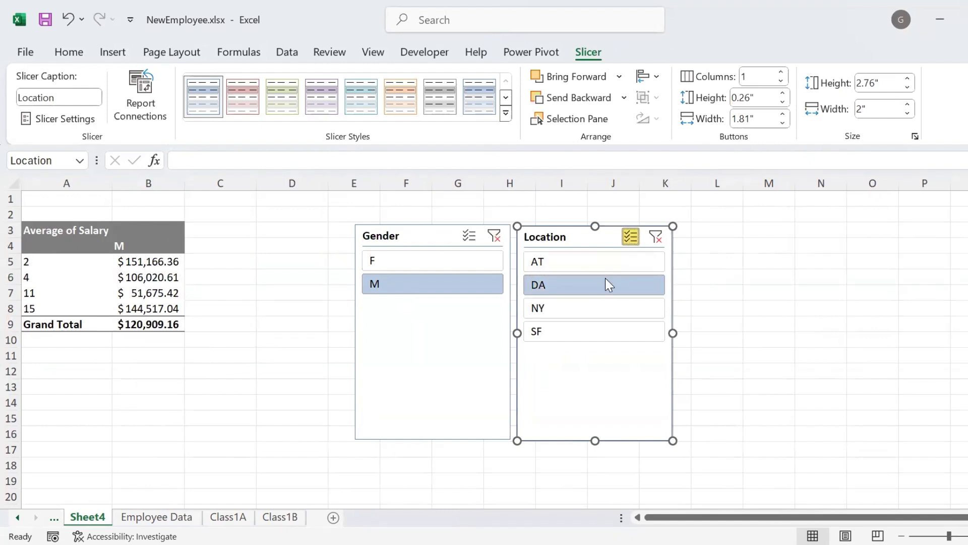
{"action": "left_click", "coordinate": [576, 307]}
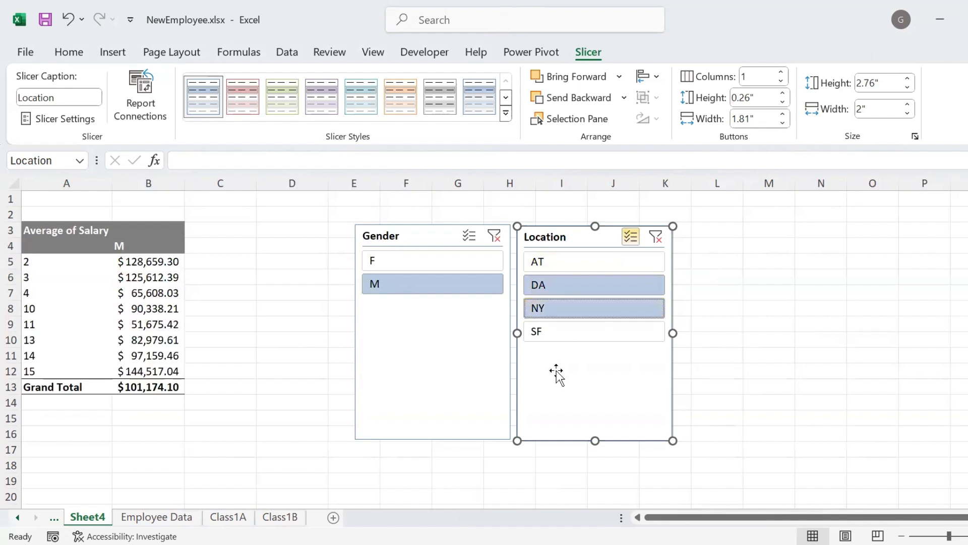
{"action": "left_click", "coordinate": [572, 284]}
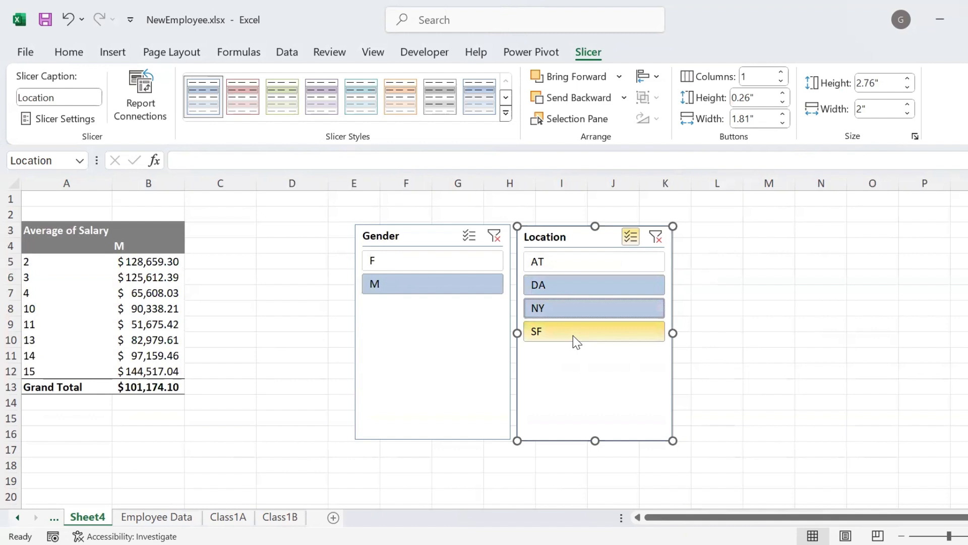
Step: Clear the filters on the Location and Gender slicers and delete the Gender slicer
{"action": "left_click", "coordinate": [655, 236]}
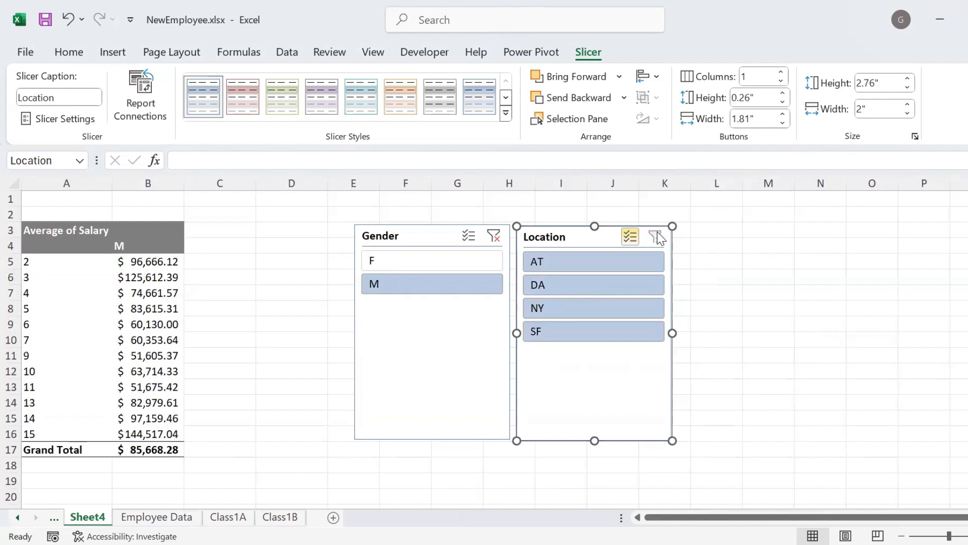
{"action": "left_click", "coordinate": [494, 234]}
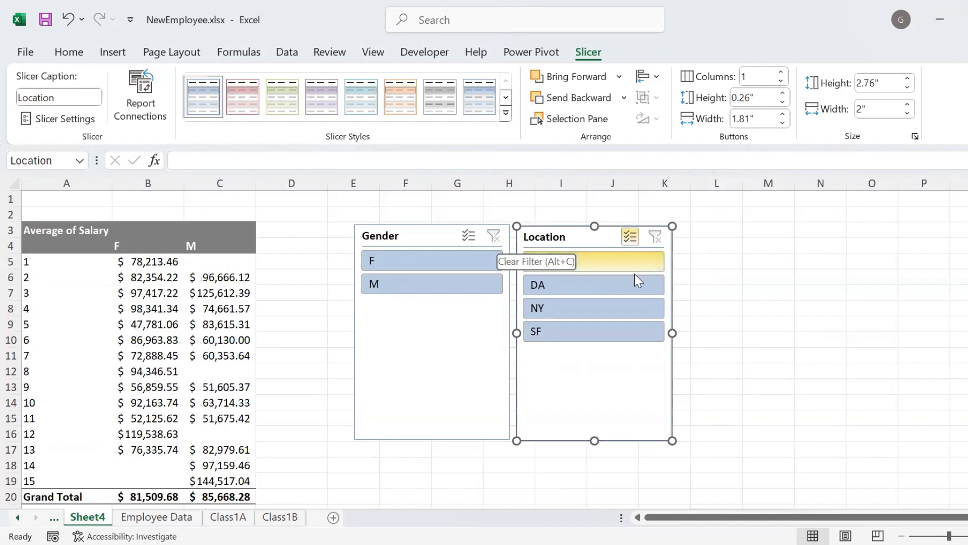
{"action": "left_click", "coordinate": [417, 236]}
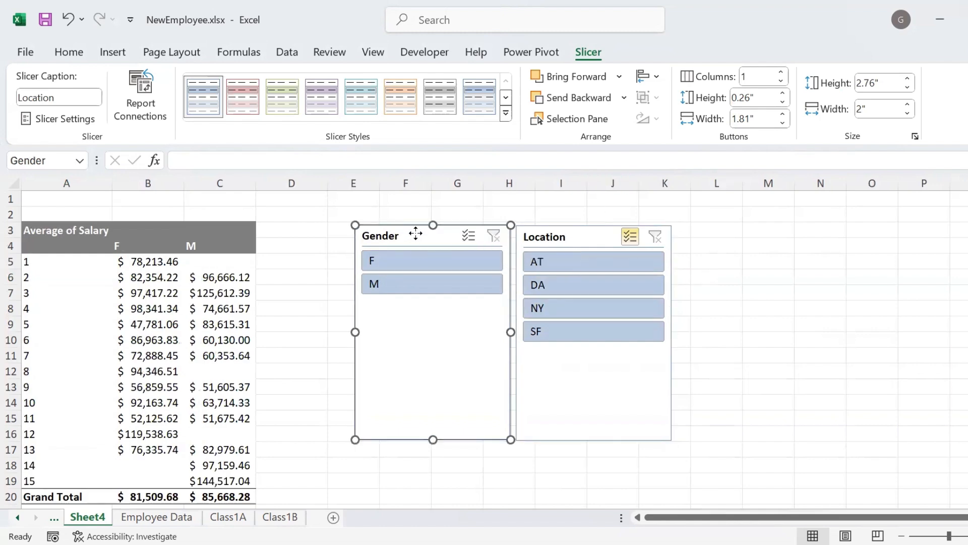
{"action": "key", "text": "Delete"}
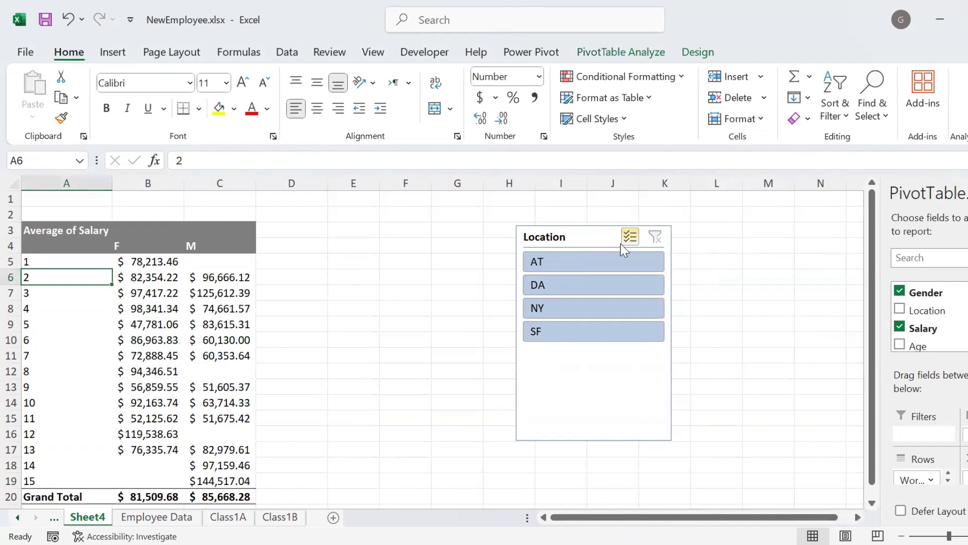
Step: Place the Location slicer beside the PivotTable at a height of about 1.72 inches and apply the dark red slicer style
{"action": "left_click_drag", "start_coordinate": [588, 235], "coordinate": [311, 226]}
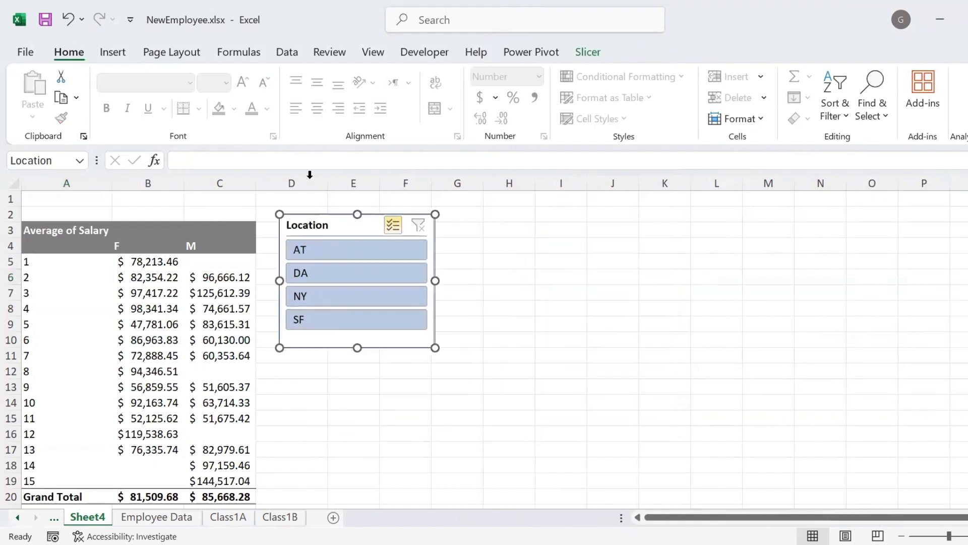
{"action": "left_click", "coordinate": [588, 52]}
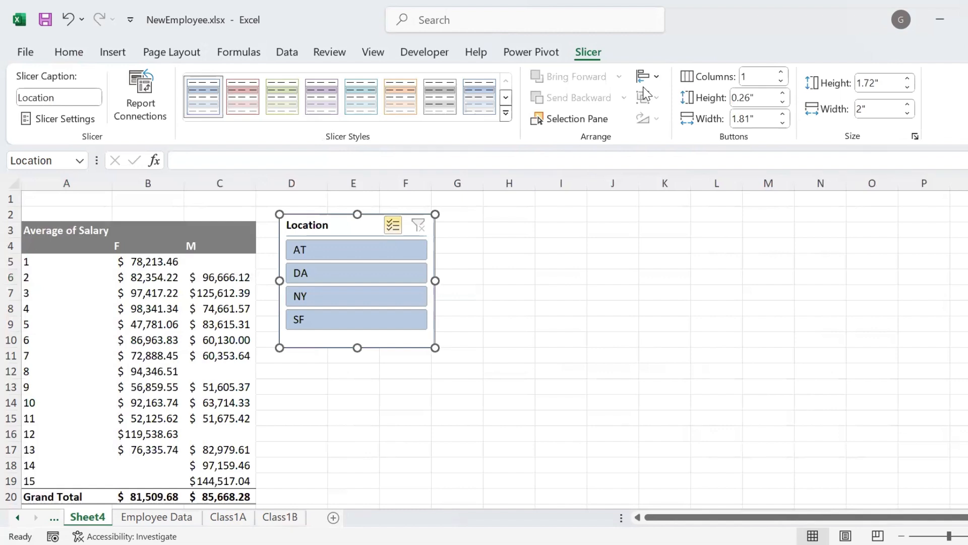
{"action": "left_click", "coordinate": [505, 116]}
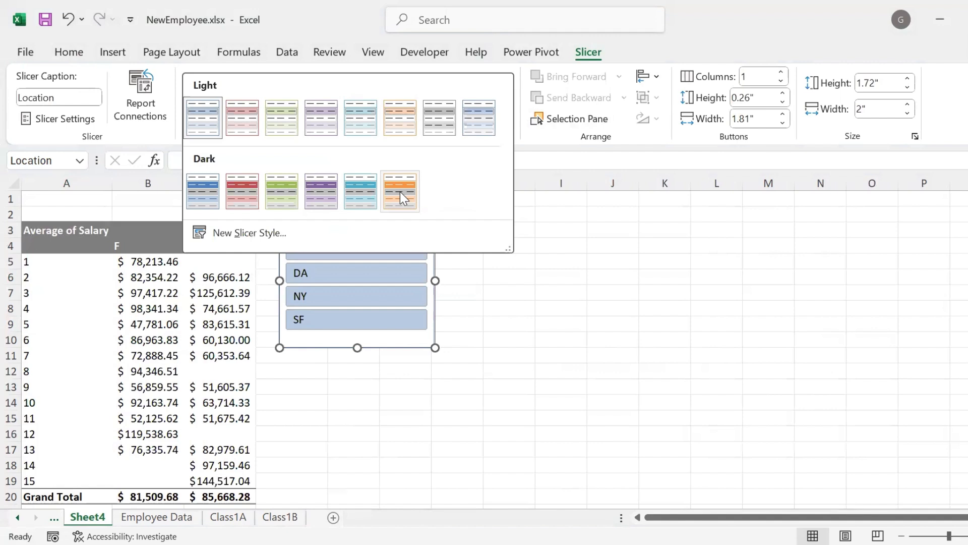
{"action": "left_click", "coordinate": [239, 201]}
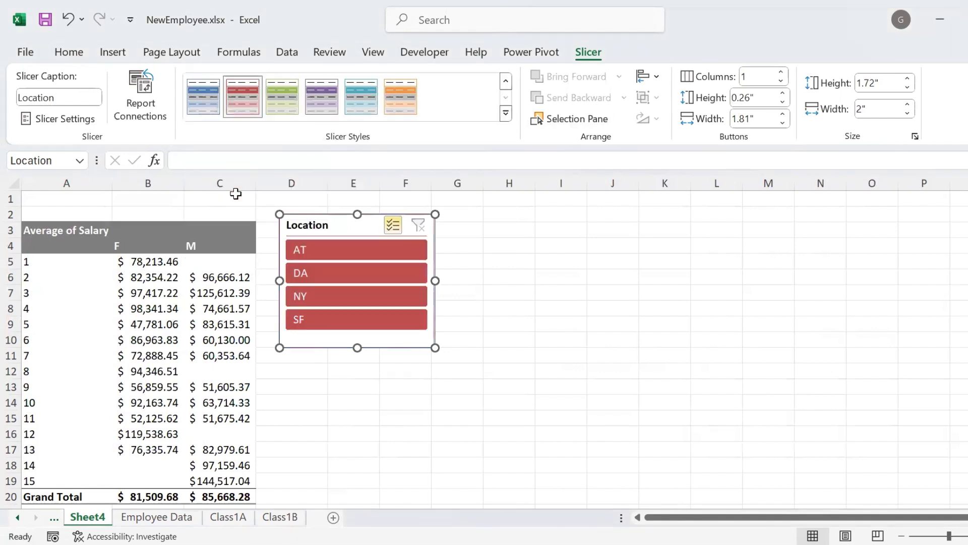
{"action": "mouse_move", "coordinate": [319, 228]}
{"action": "left_mouse_down"}
{"action": "mouse_move", "coordinate": [406, 250]}
{"action": "mouse_move", "coordinate": [336, 230]}
{"action": "left_mouse_up"}
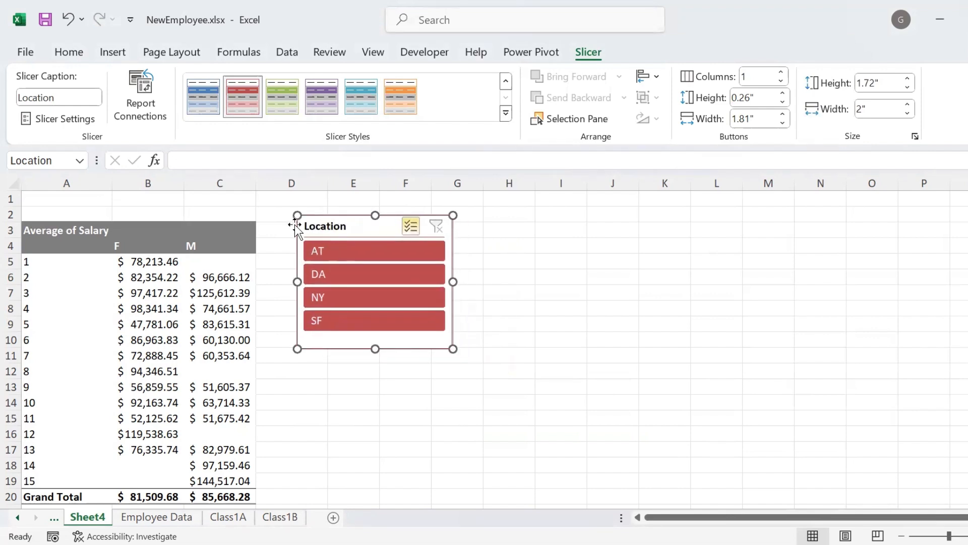
Step: Review the report connections of the Location slicer and close them
{"action": "left_click", "coordinate": [140, 103]}
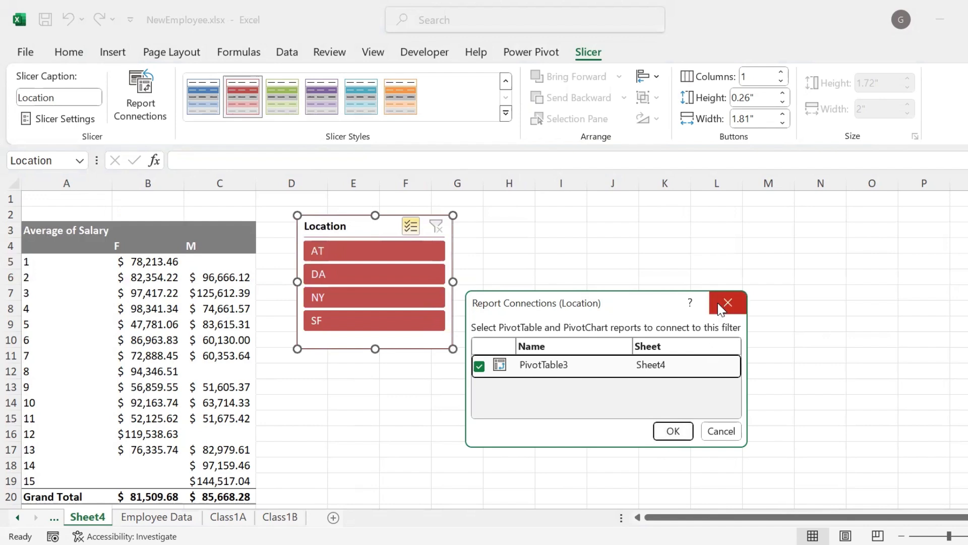
{"action": "left_click", "coordinate": [673, 431]}
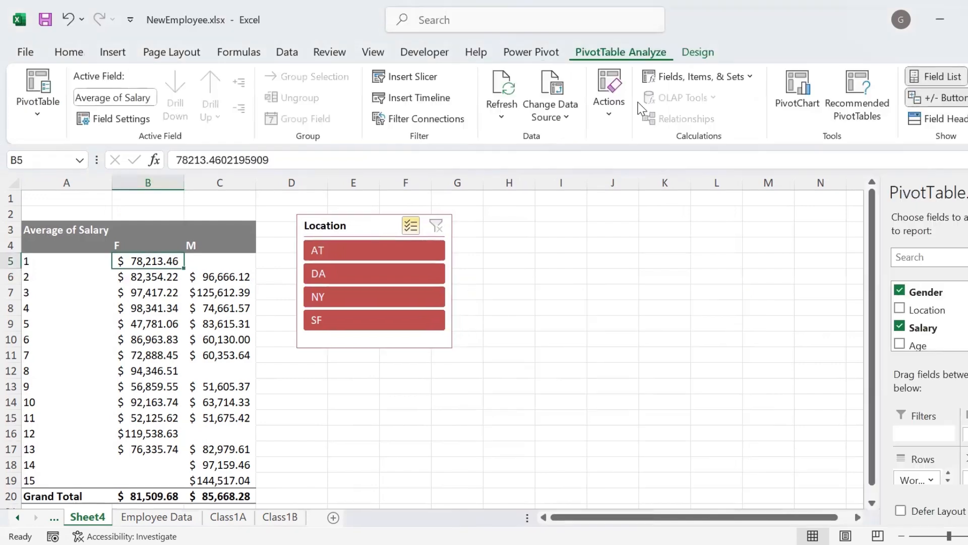
Step: Insert a Hire Date timeline beside the Location slicer and apply the dark red timeline style to it
{"action": "left_click", "coordinate": [421, 104]}
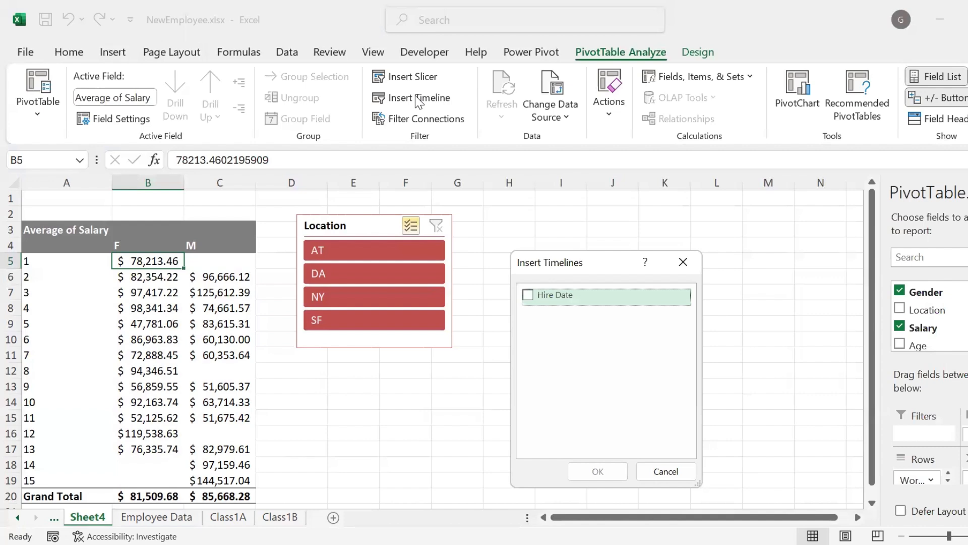
{"action": "left_click", "coordinate": [528, 295]}
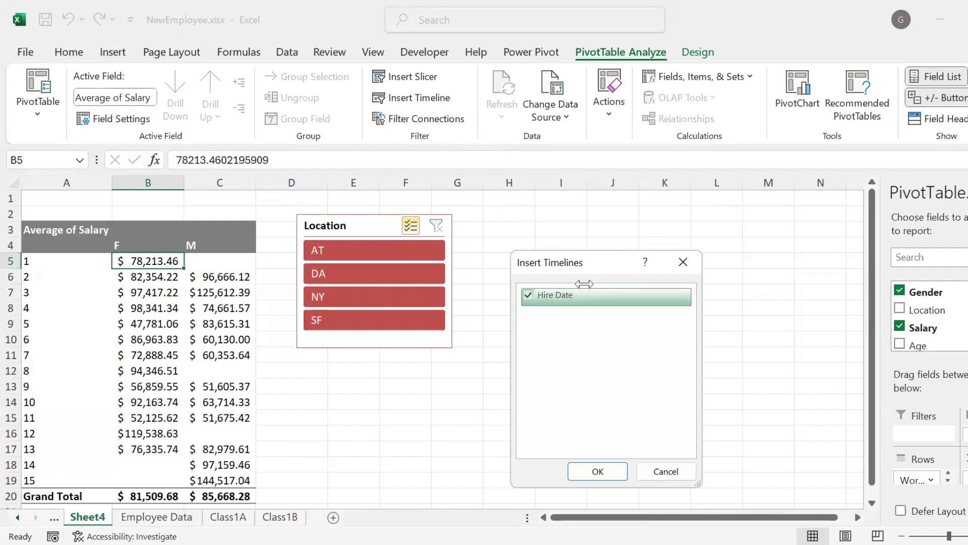
{"action": "left_click", "coordinate": [589, 472]}
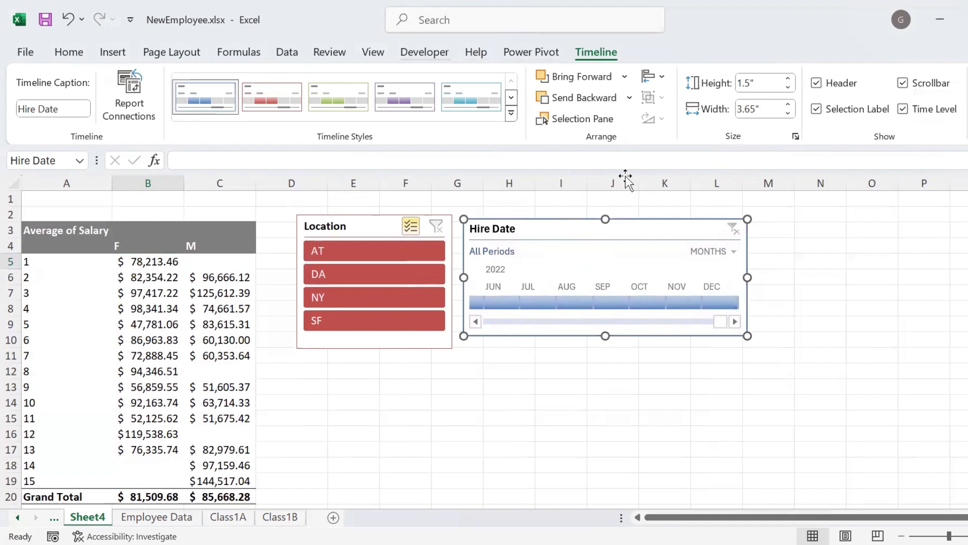
{"action": "left_click", "coordinate": [512, 114]}
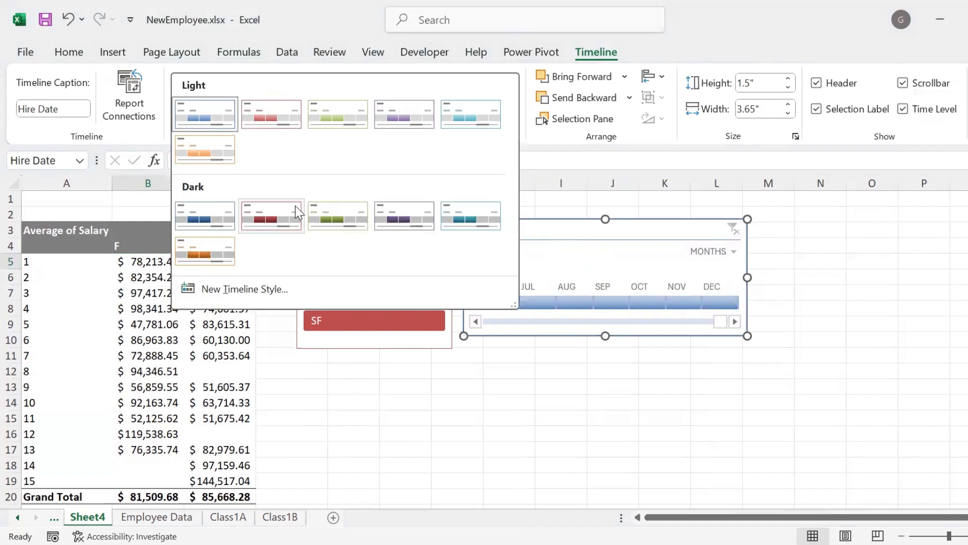
{"action": "left_click", "coordinate": [286, 221]}
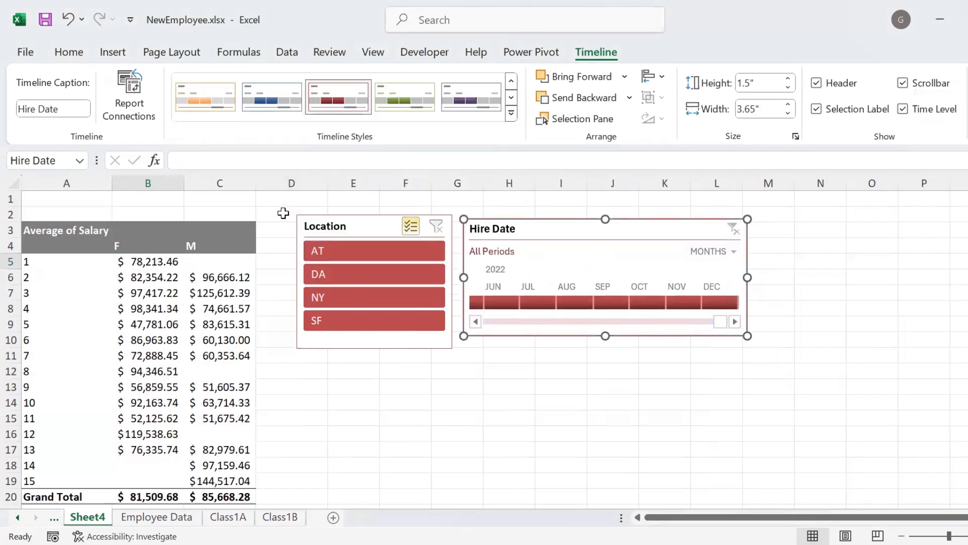
Step: Examine which PivotTable reports the Hire Date timeline is connected to, and leave the connections as they are
{"action": "left_click", "coordinate": [129, 94]}
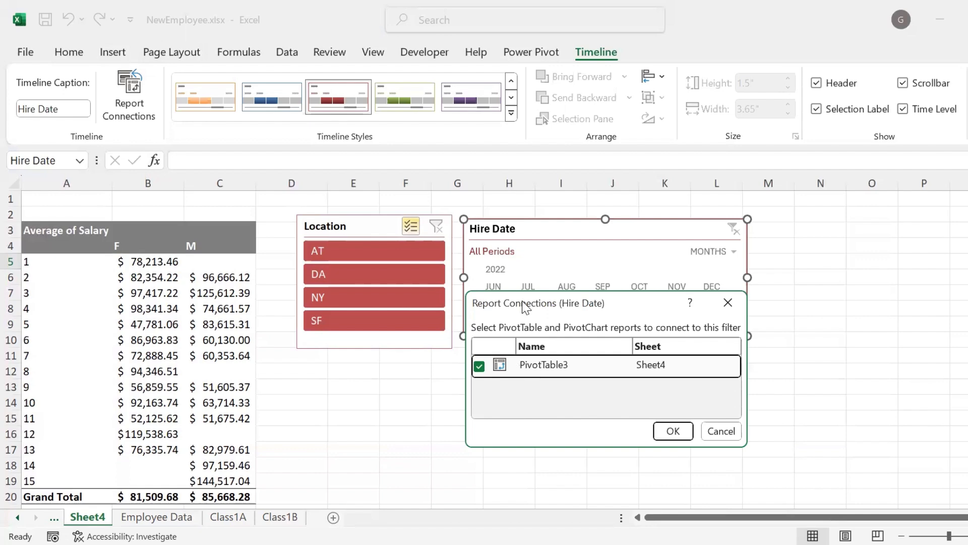
{"action": "left_click_drag", "start_coordinate": [524, 305], "coordinate": [638, 362]}
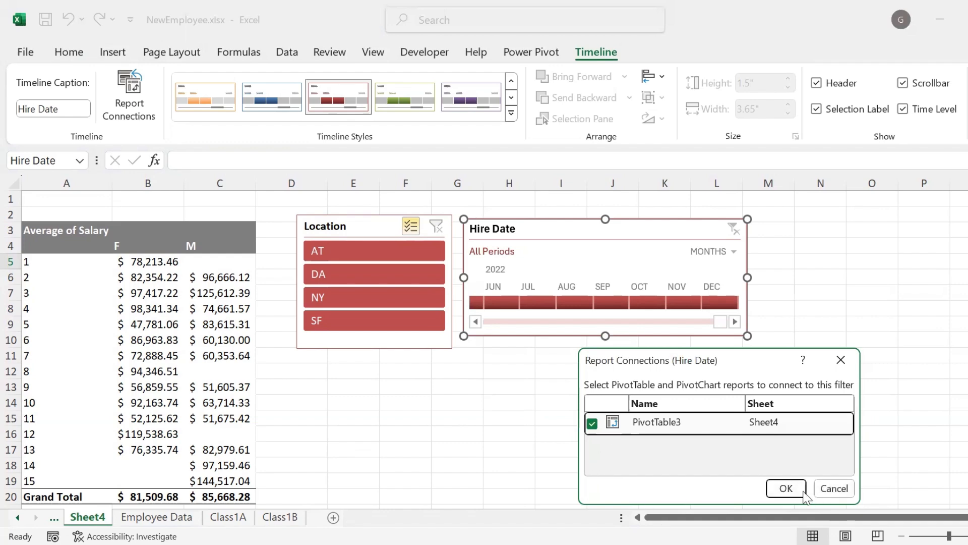
{"action": "left_click", "coordinate": [840, 488]}
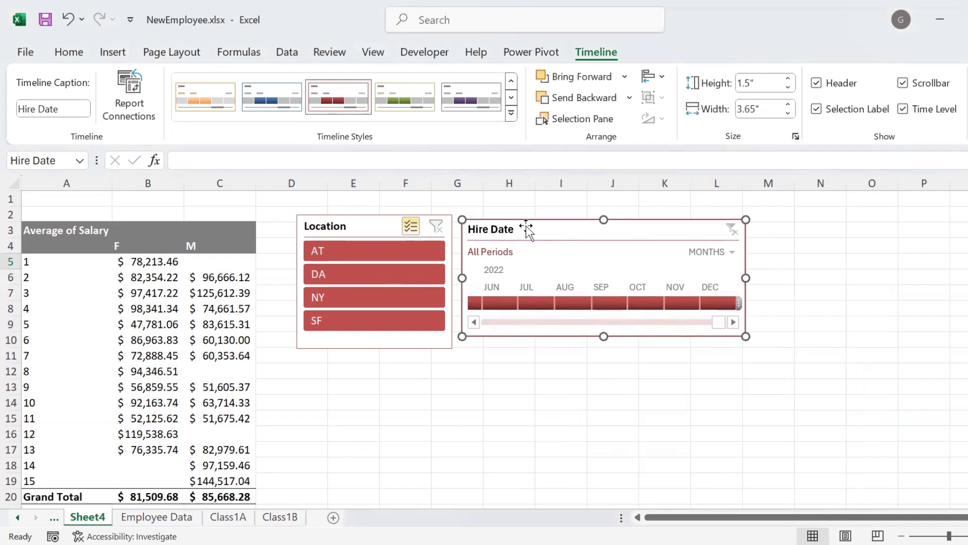
Step: Set the Hire Date timeline's time level to years
{"action": "left_click", "coordinate": [732, 252]}
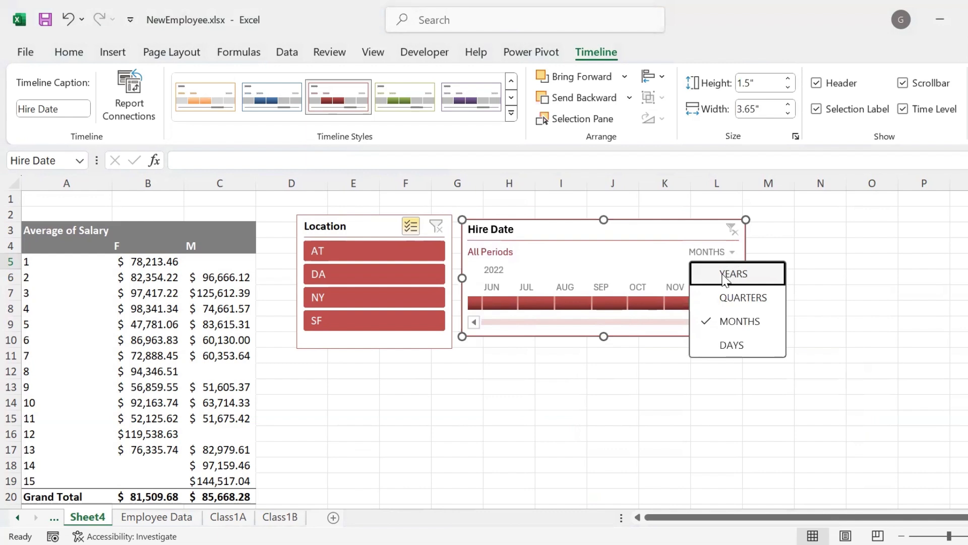
{"action": "left_click", "coordinate": [725, 277]}
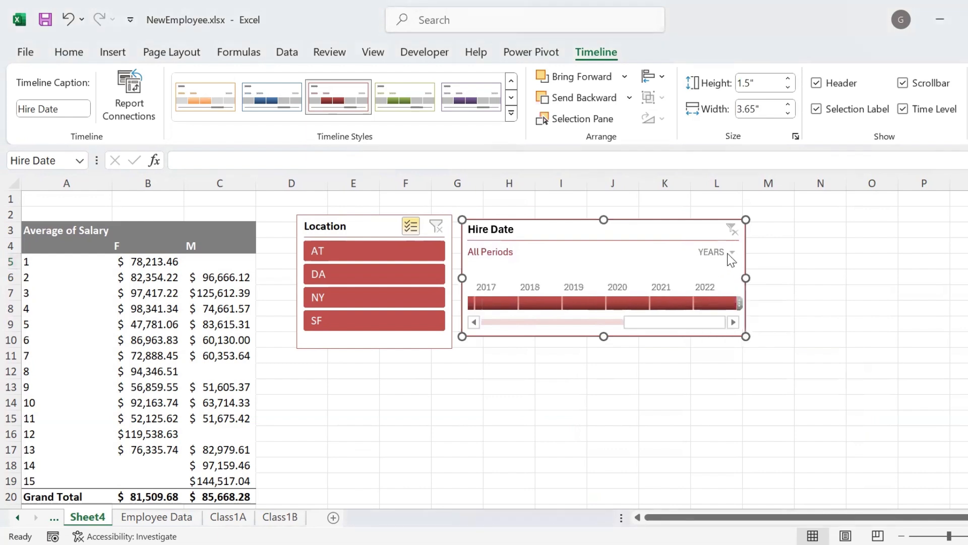
Step: Filter the Hire Date timeline to 2018, extend the selection to 2018–2021, and clear the filter
{"action": "left_click", "coordinate": [540, 305]}
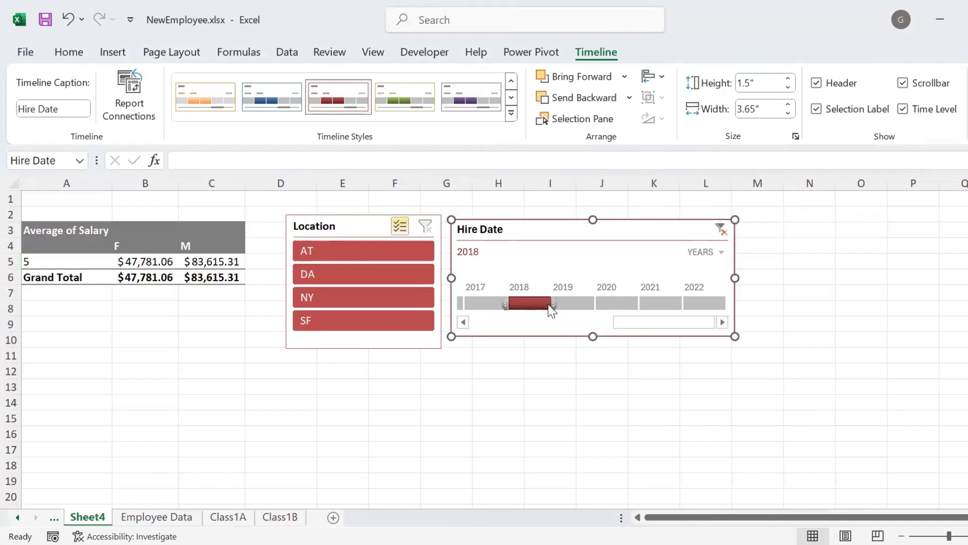
{"action": "left_click_drag", "start_coordinate": [542, 302], "coordinate": [681, 312]}
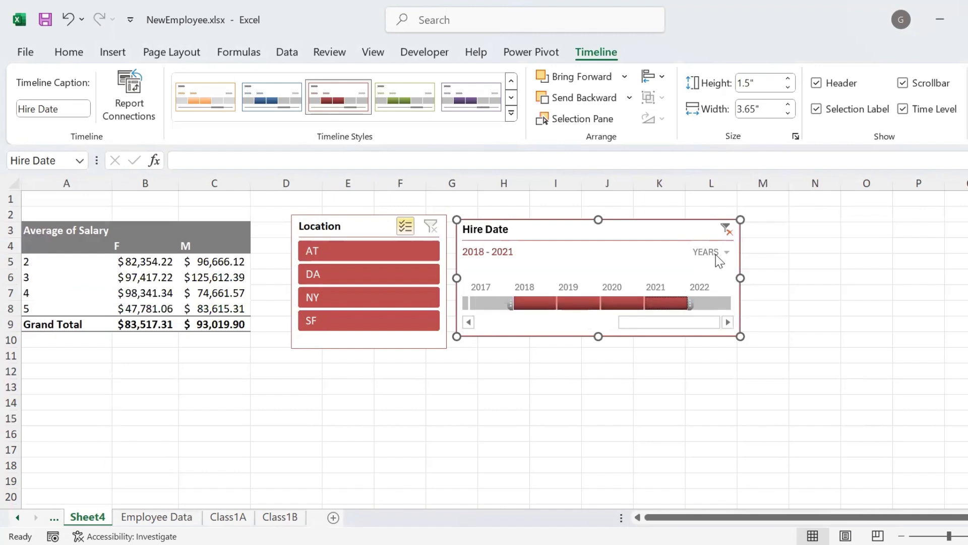
{"action": "left_click", "coordinate": [726, 229]}
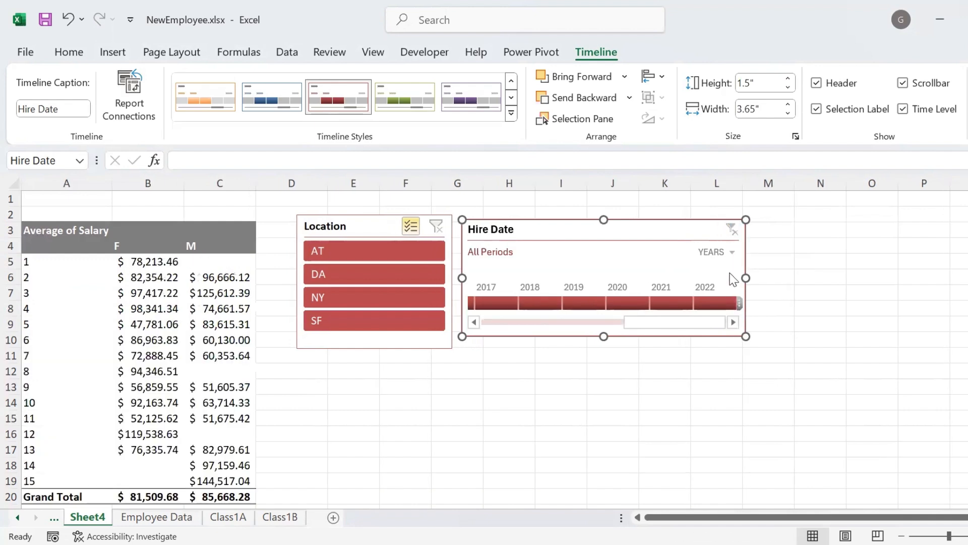
Step: Switch the Hire Date timeline to quarters and select the period Q4 2018 to Q4 2019
{"action": "left_click", "coordinate": [733, 254]}
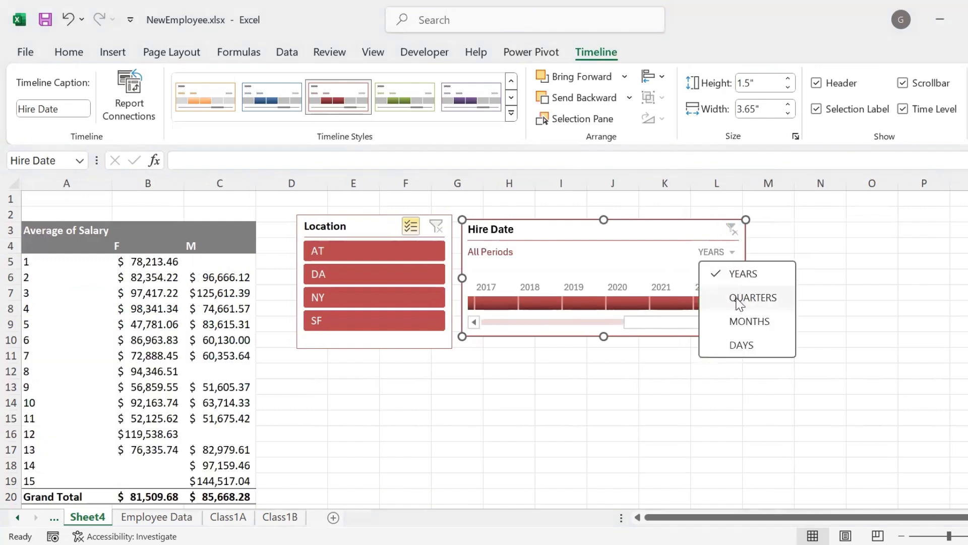
{"action": "left_click", "coordinate": [739, 302]}
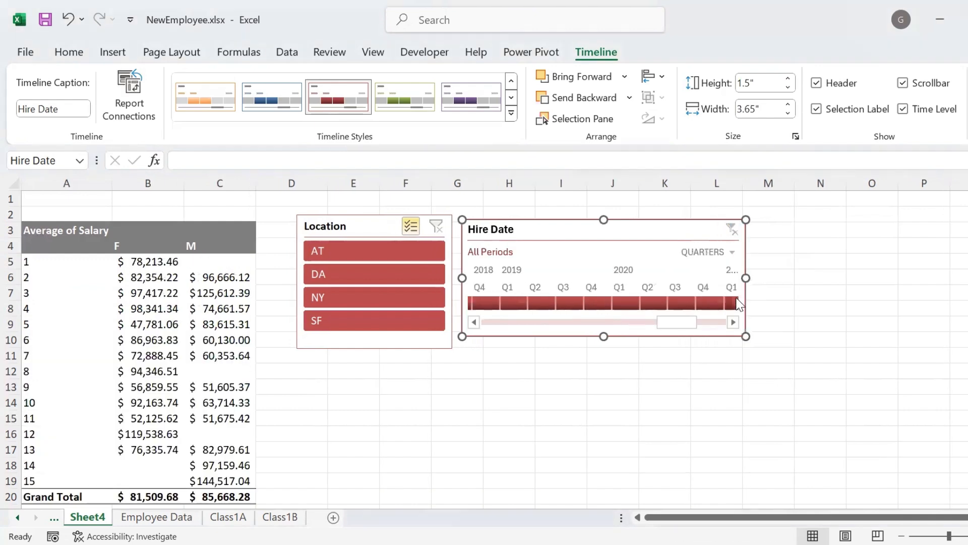
{"action": "left_click", "coordinate": [730, 253]}
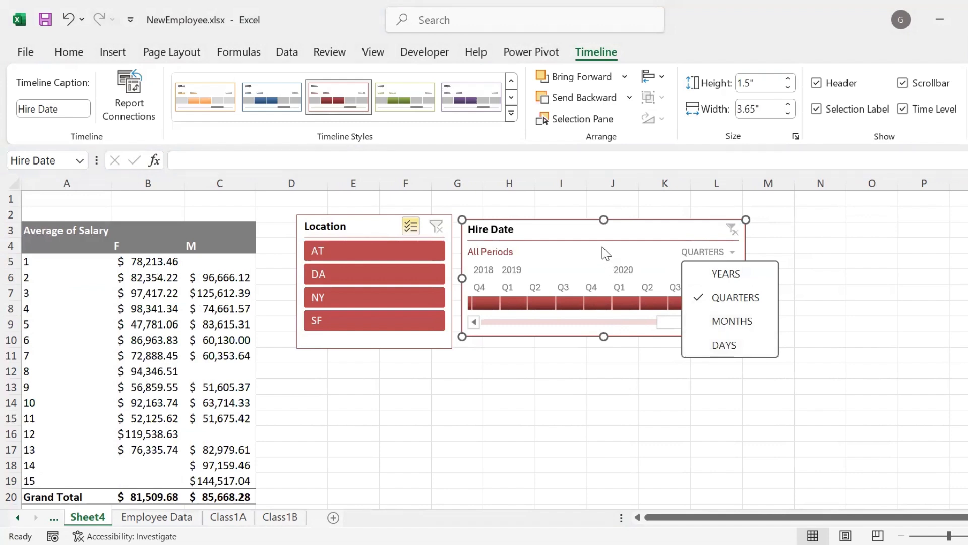
{"action": "left_click", "coordinate": [633, 268]}
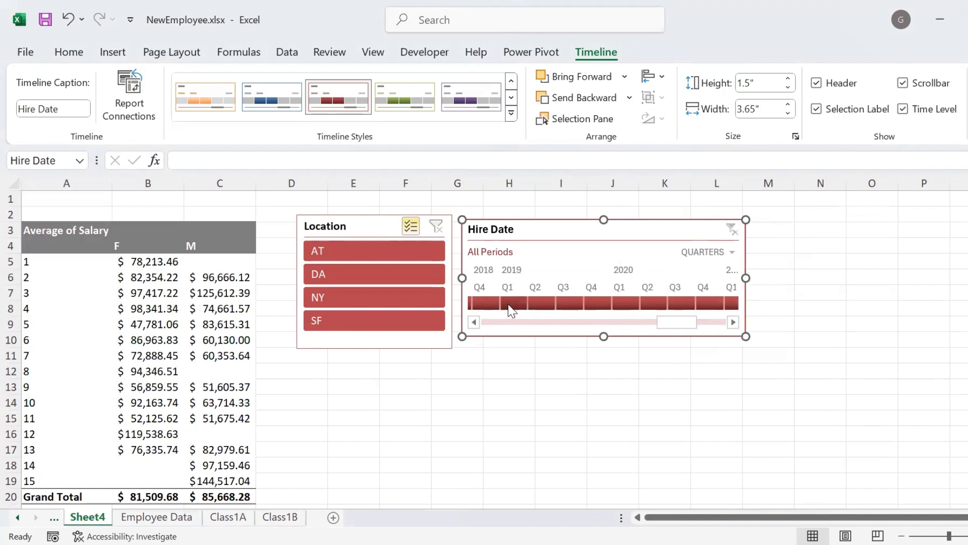
{"action": "left_click_drag", "start_coordinate": [485, 305], "coordinate": [592, 308]}
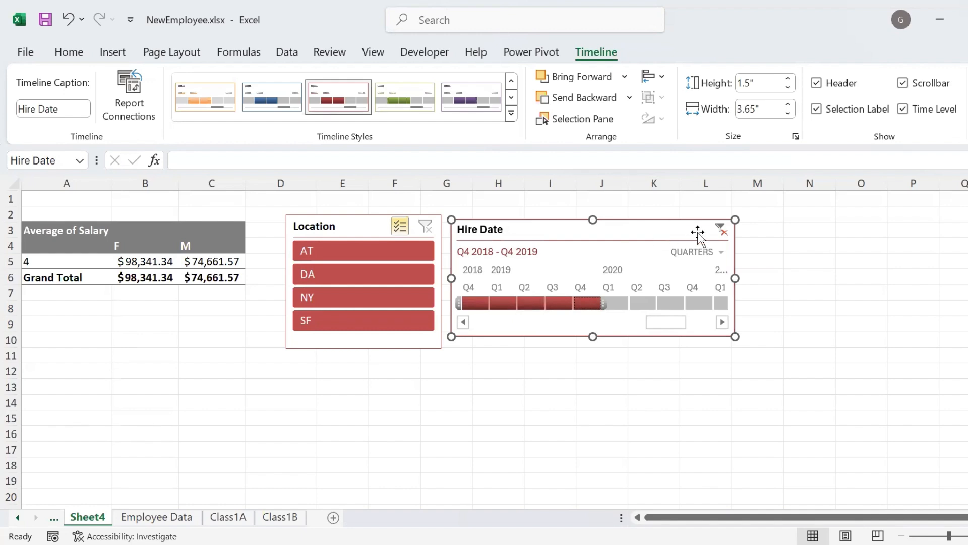
Step: Clear the Hire Date timeline's filter and delete the timeline from the sheet
{"action": "left_click", "coordinate": [721, 229]}
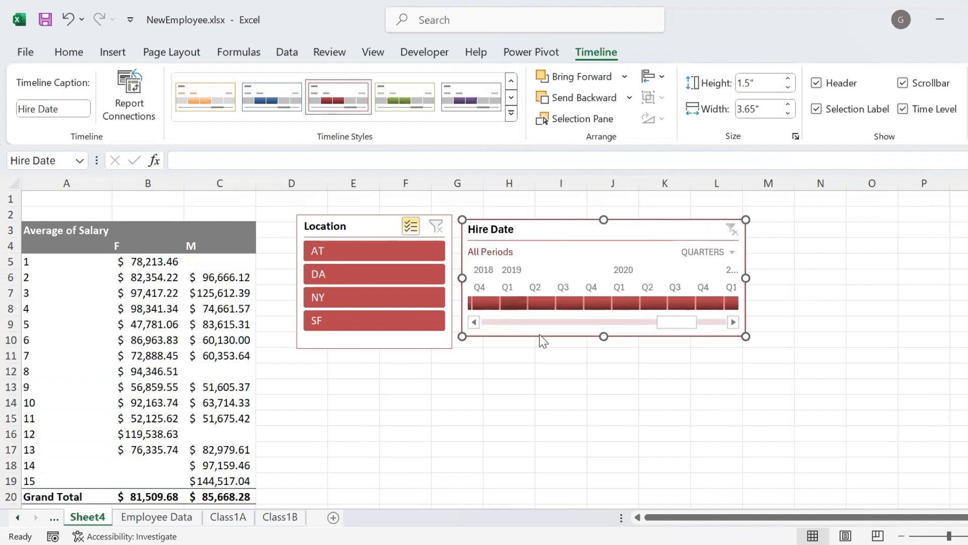
{"action": "key", "text": "Delete"}
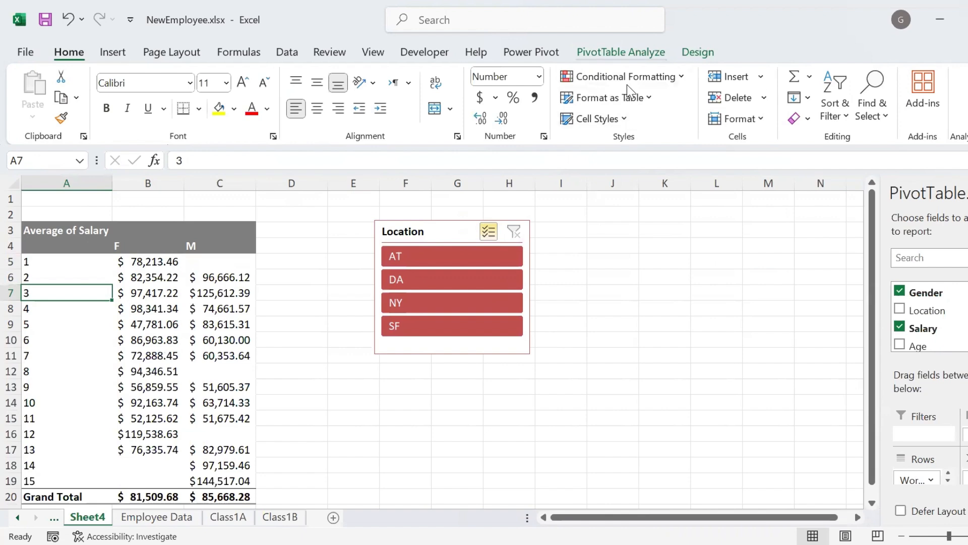
Step: Rename the PivotTable as Average Salaries
{"action": "left_click", "coordinate": [626, 53]}
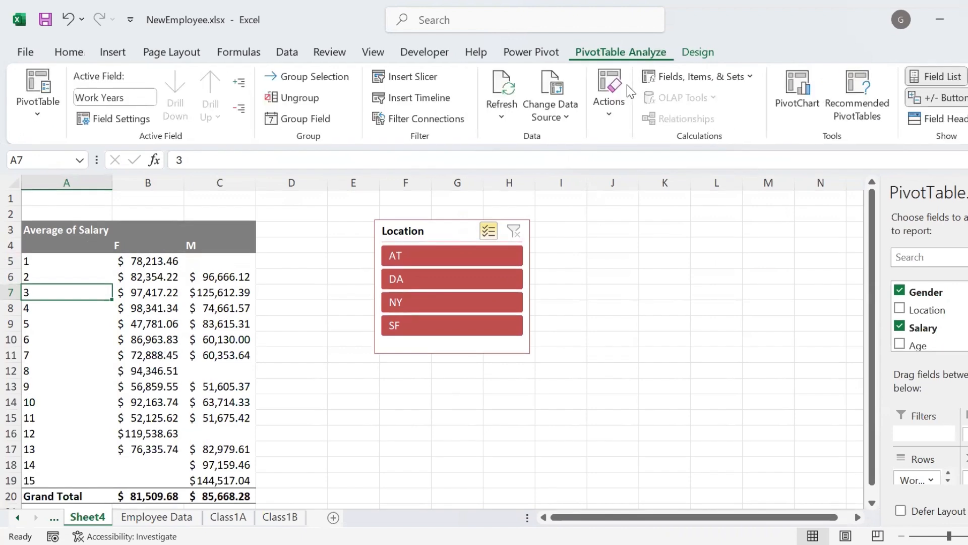
{"action": "left_click", "coordinate": [40, 108]}
{"action": "left_click", "coordinate": [66, 174]}
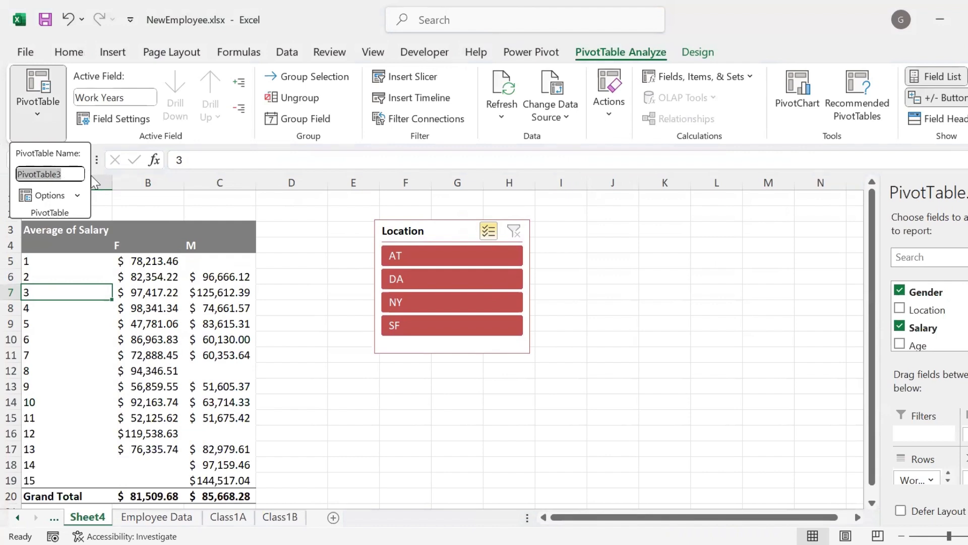
{"action": "type", "text": "Average Sa"}
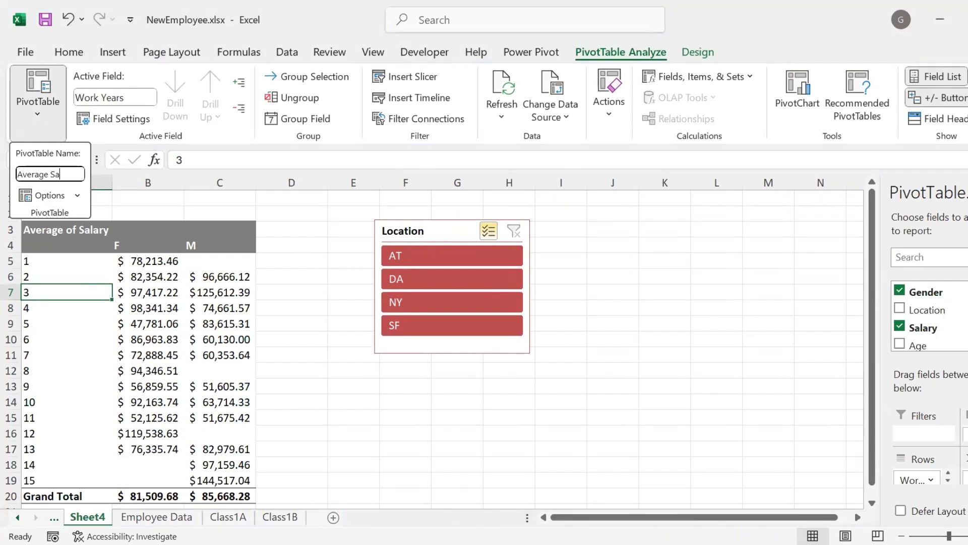
{"action": "type", "text": "laries"}
{"action": "left_click", "coordinate": [38, 107]}
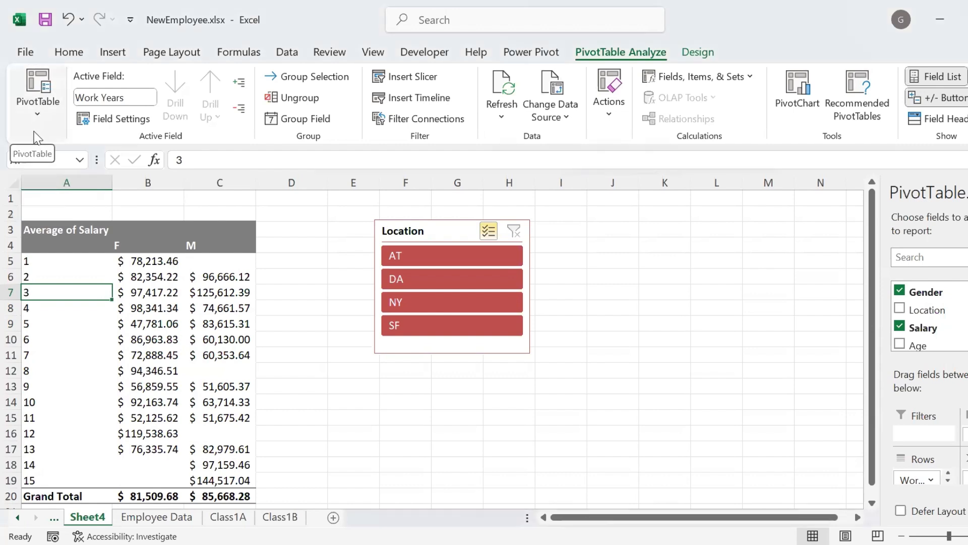
Step: Set the PivotTable options to show a dash (-) in empty cells
{"action": "left_click", "coordinate": [37, 114]}
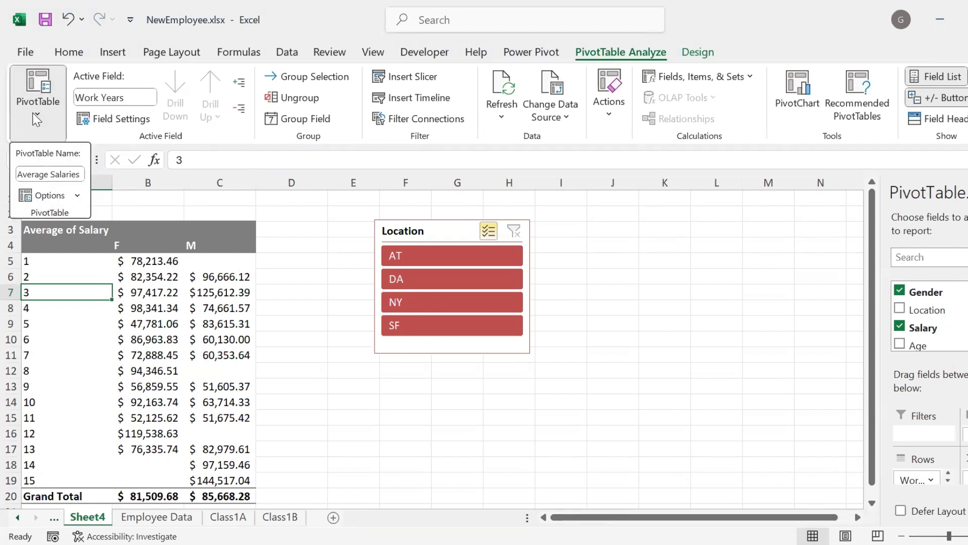
{"action": "left_click", "coordinate": [44, 196]}
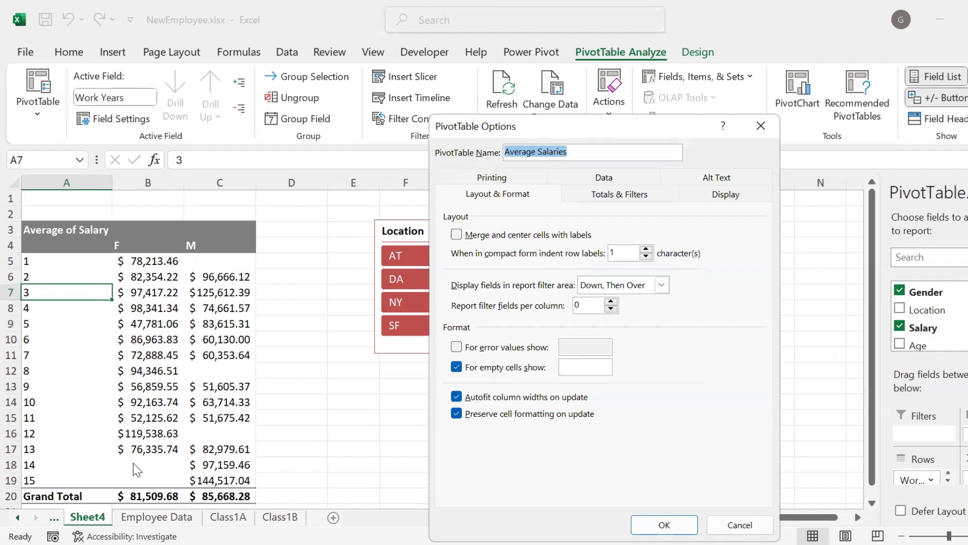
{"action": "left_click", "coordinate": [581, 369]}
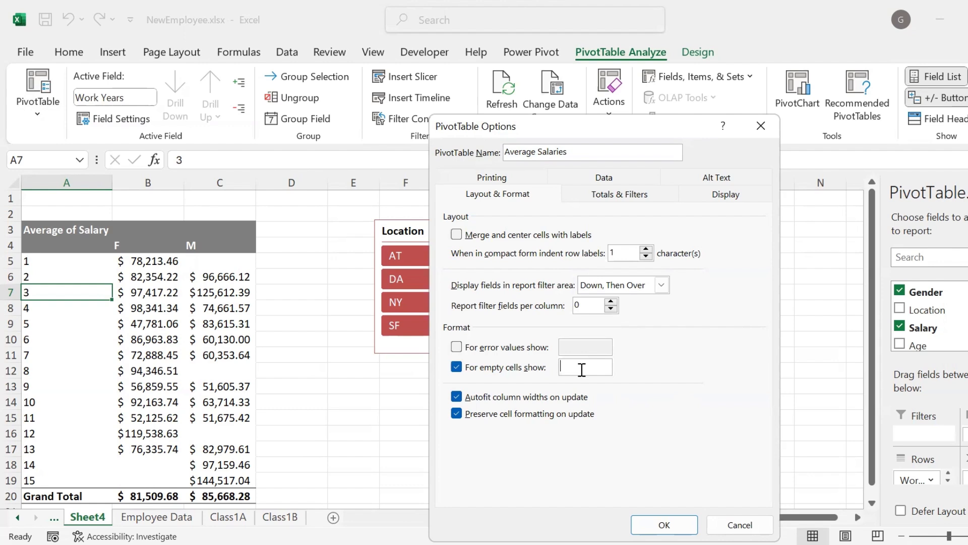
{"action": "type", "text": "0"}
{"action": "key", "text": "BackSpace"}
{"action": "type", "text": "-"}
{"action": "key", "text": "BackSpace"}
{"action": "type", "text": "-"}
{"action": "left_click", "coordinate": [462, 347]}
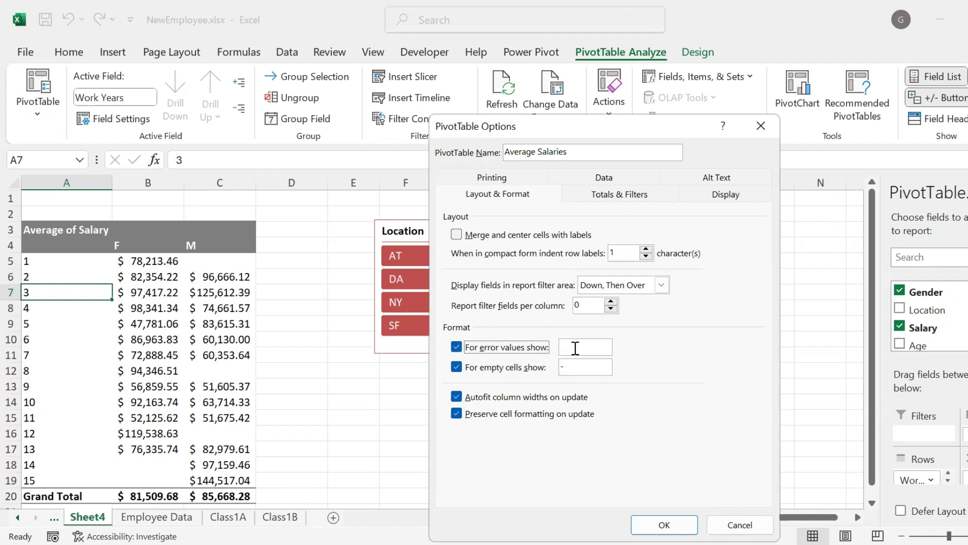
{"action": "left_click", "coordinate": [483, 348]}
{"action": "left_click", "coordinate": [660, 525]}
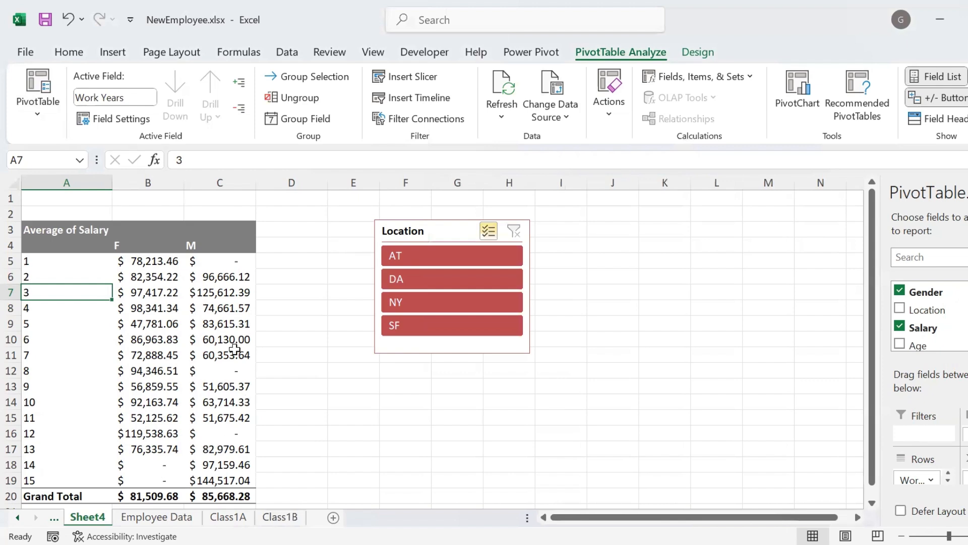
Step: Check which table the PivotTable uses as its data source and leave the source as it is
{"action": "mouse_move", "coordinate": [232, 266]}
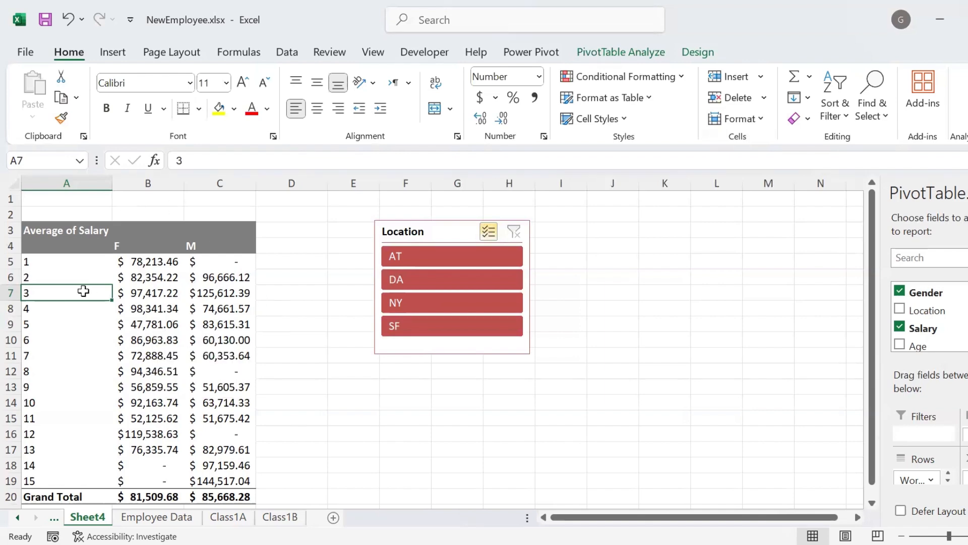
{"action": "mouse_move", "coordinate": [83, 291]}
{"action": "left_click", "coordinate": [625, 52]}
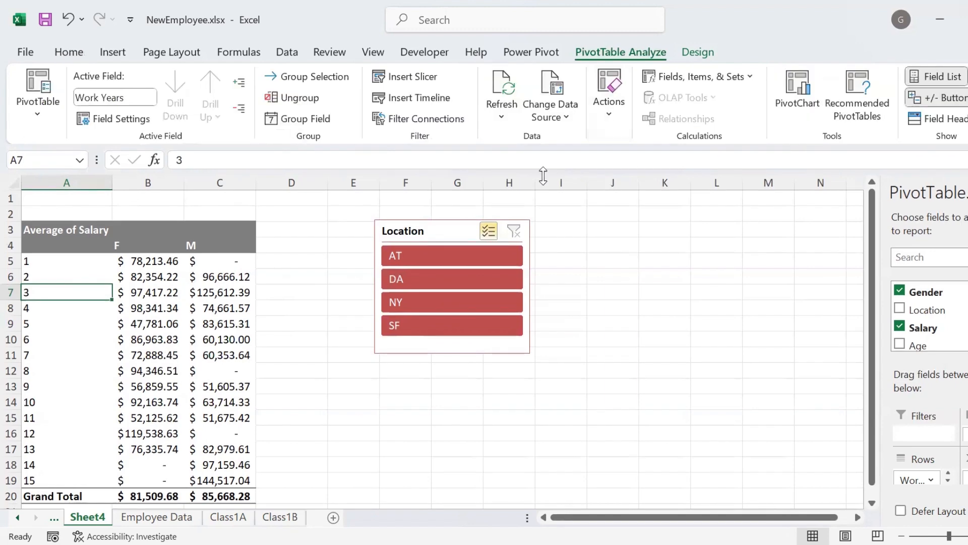
{"action": "left_click", "coordinate": [508, 97]}
{"action": "left_click", "coordinate": [566, 120]}
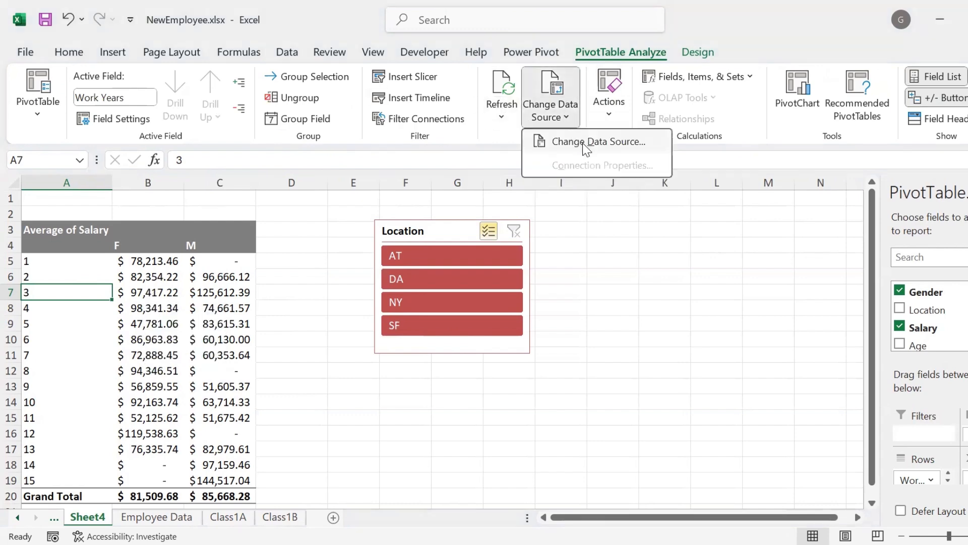
{"action": "left_click", "coordinate": [585, 142]}
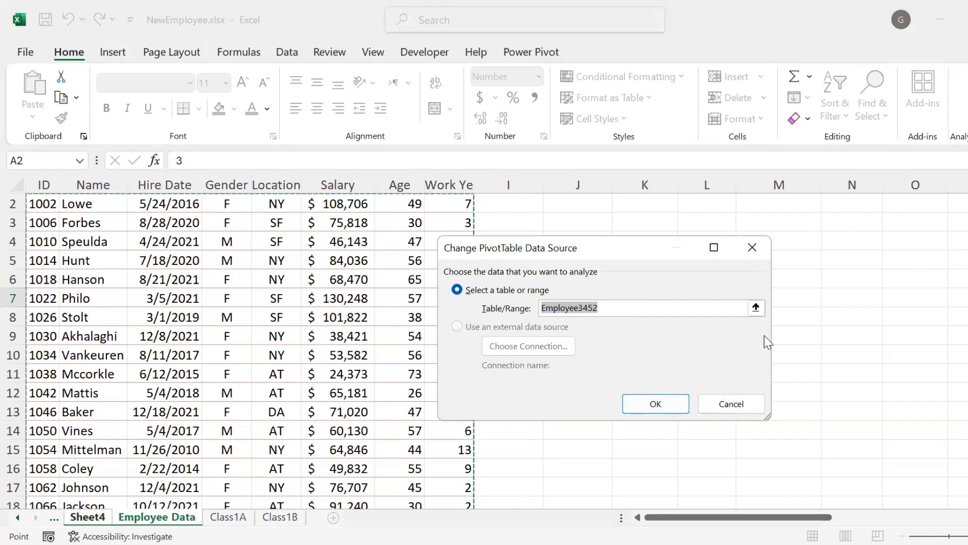
{"action": "left_click", "coordinate": [731, 402]}
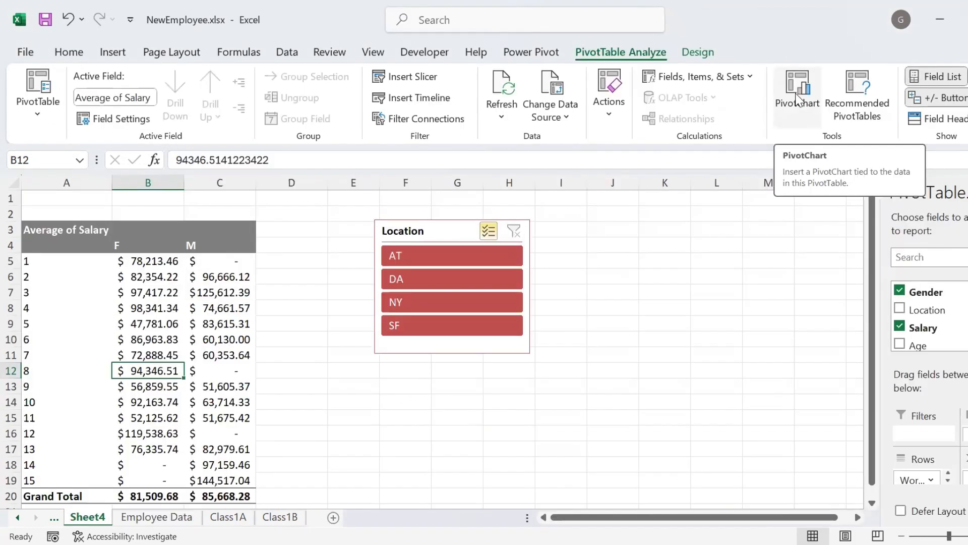
Step: Insert a clustered bar PivotChart from the PivotTable and move it clear of the salary data, partly over the Location slicer
{"action": "left_click", "coordinate": [802, 102]}
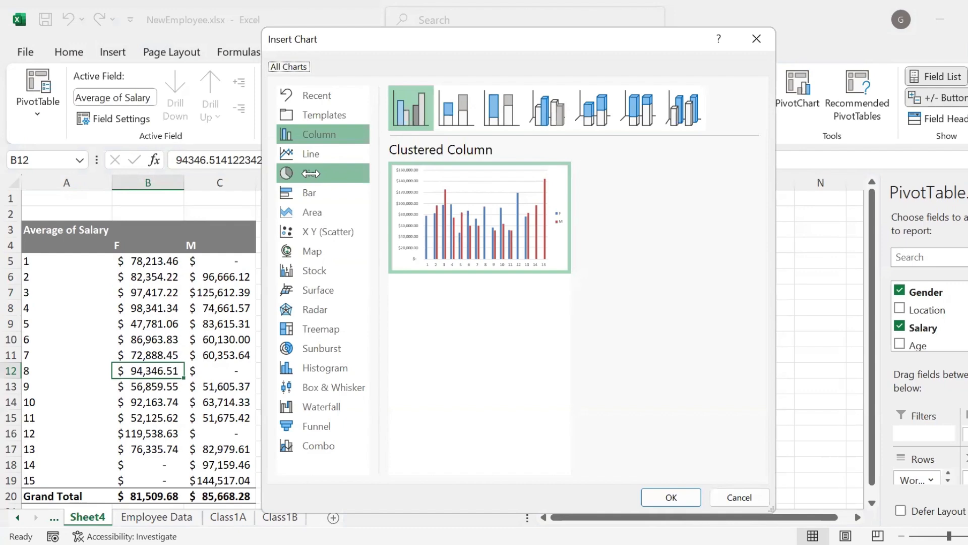
{"action": "left_click", "coordinate": [288, 153]}
{"action": "left_click", "coordinate": [321, 121]}
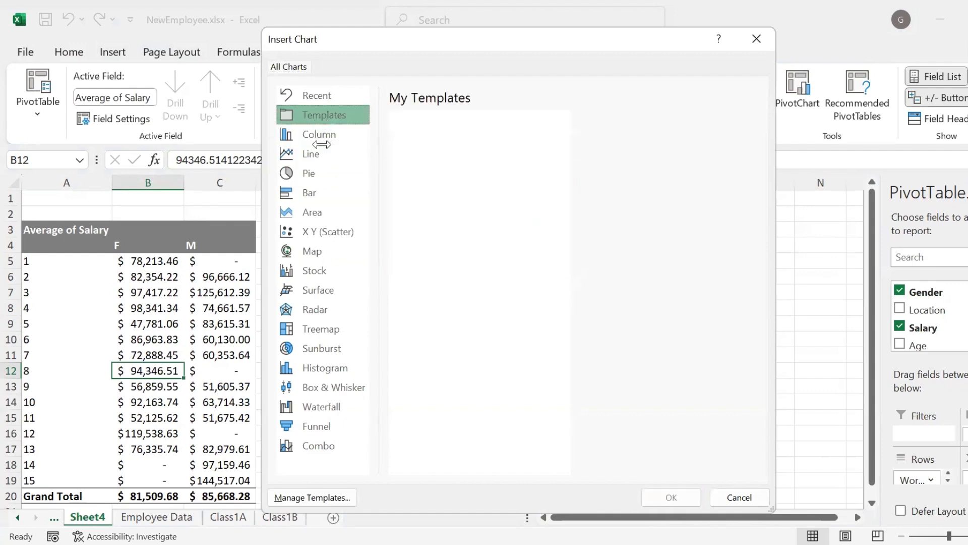
{"action": "left_click", "coordinate": [319, 184]}
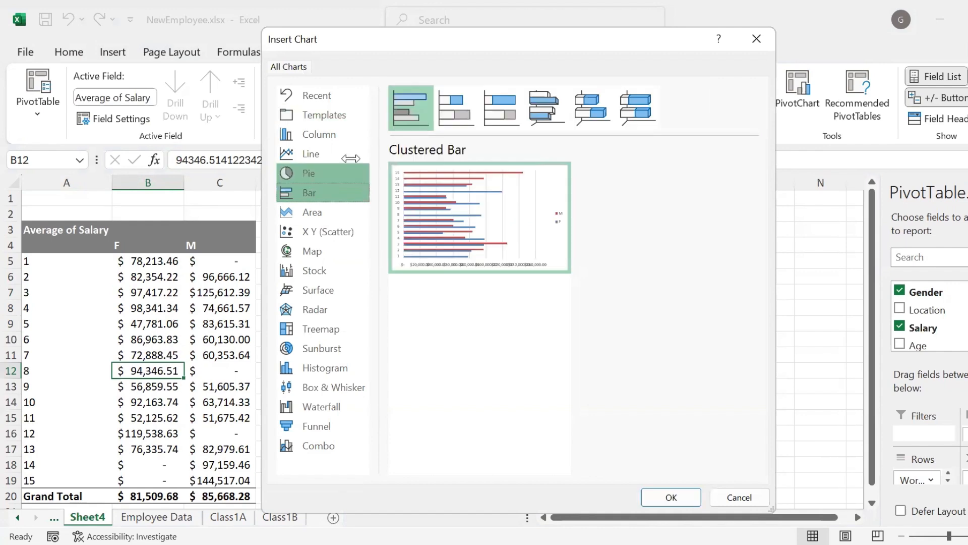
{"action": "left_click", "coordinate": [665, 493]}
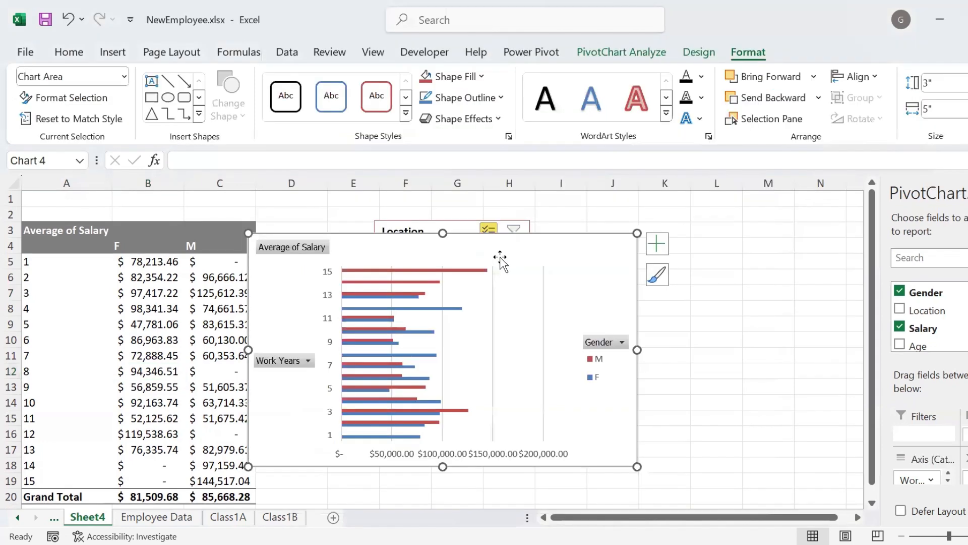
{"action": "left_click_drag", "start_coordinate": [626, 299], "coordinate": [672, 279]}
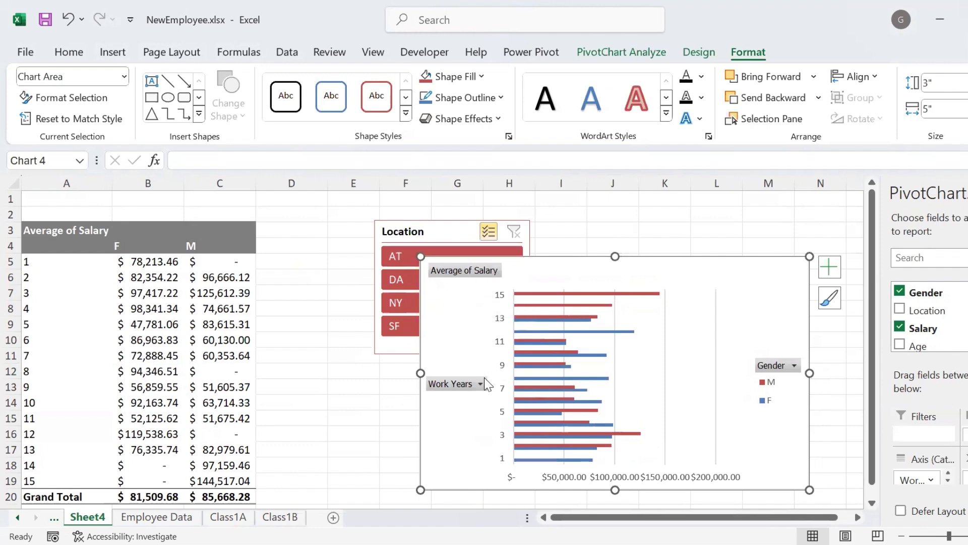
{"action": "left_click_drag", "start_coordinate": [479, 383], "coordinate": [446, 398]}
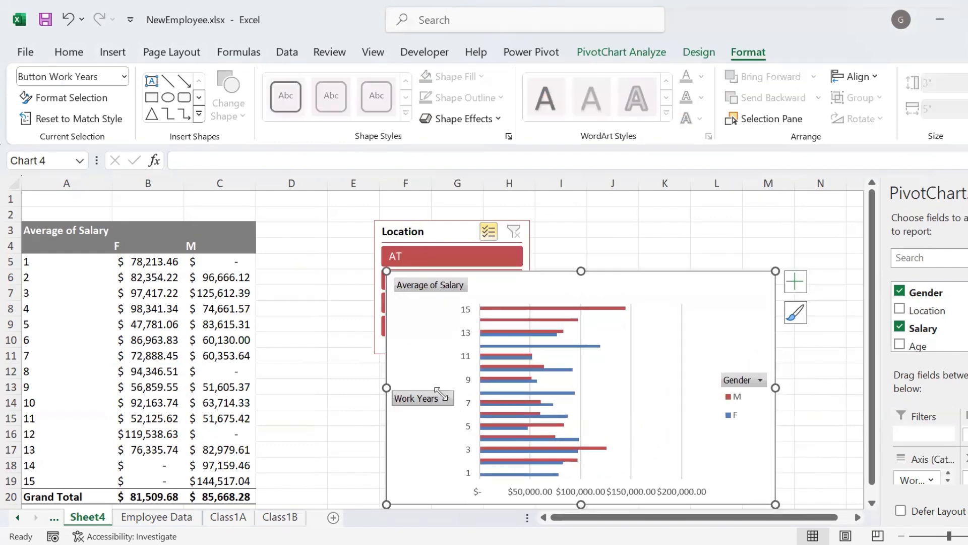
Step: Filter the PivotChart's Work Years field with a label filter for values greater than 9
{"action": "left_click_drag", "start_coordinate": [436, 267], "coordinate": [437, 242]}
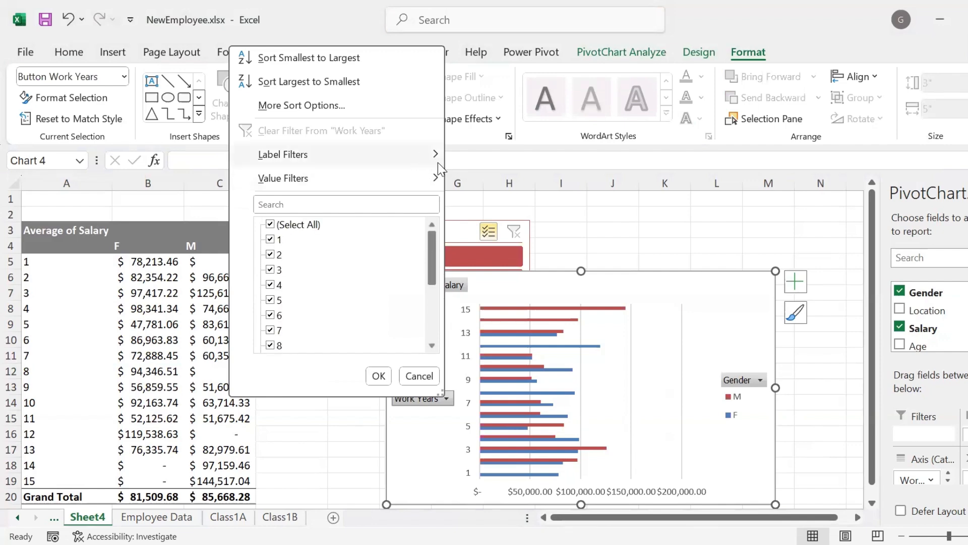
{"action": "mouse_move", "coordinate": [438, 162]}
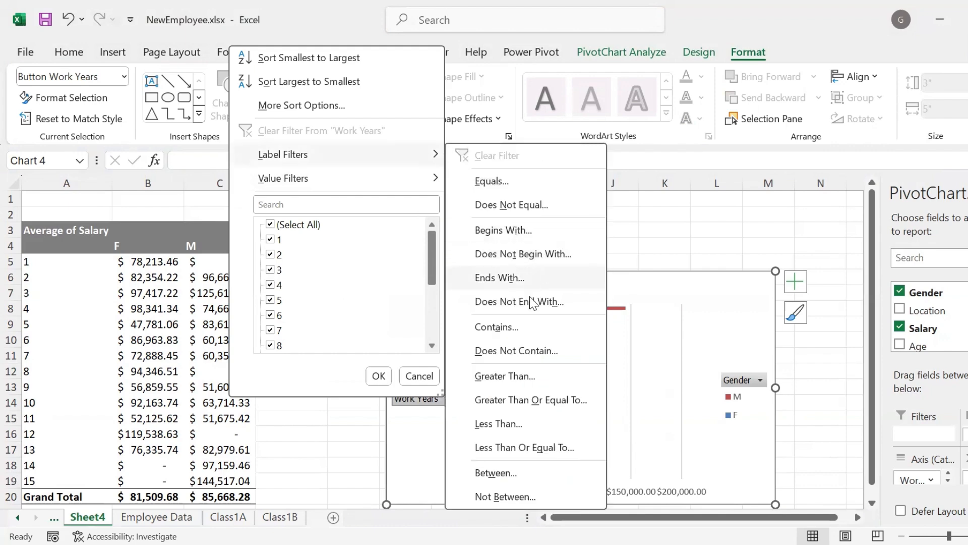
{"action": "left_click", "coordinate": [533, 377]}
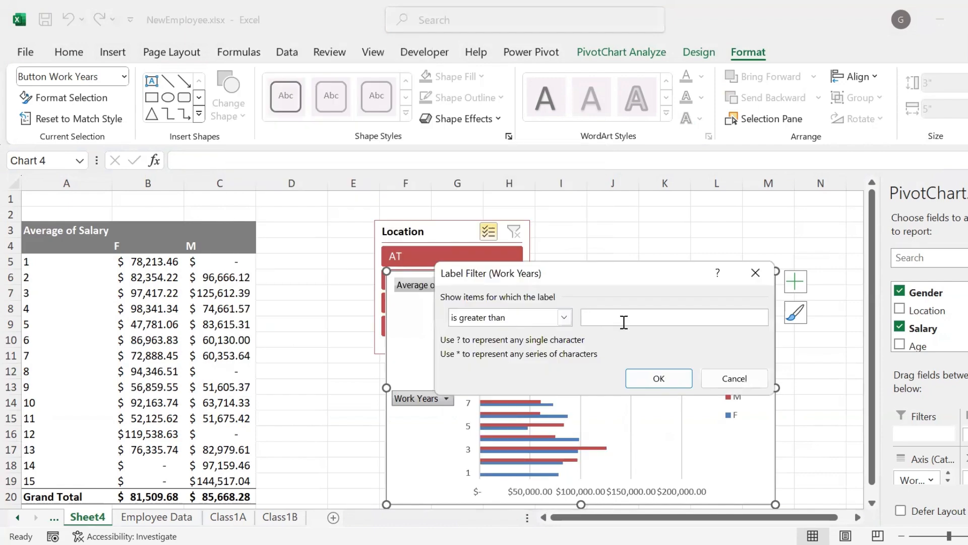
{"action": "type", "text": "9"}
{"action": "left_click", "coordinate": [675, 381]}
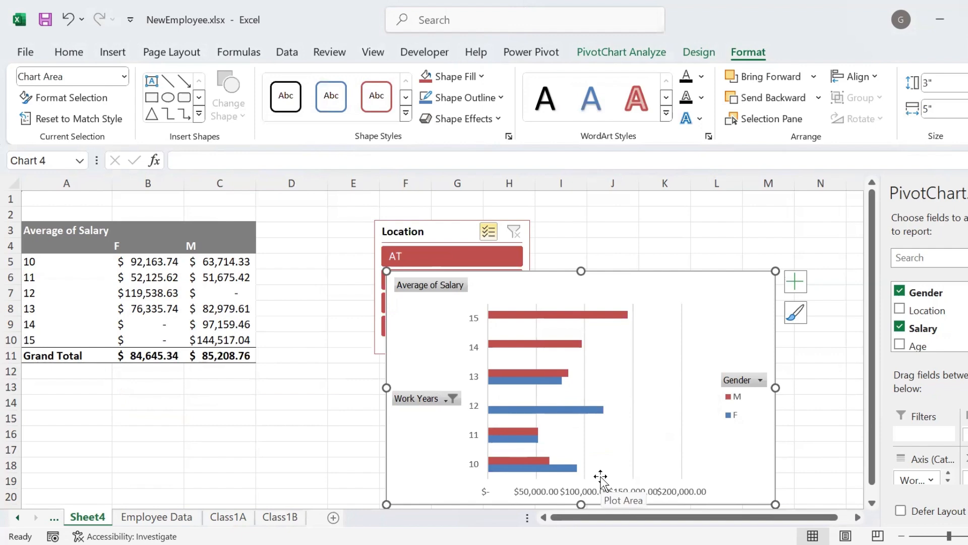
Step: Clear the label filter from the PivotChart's Work Years field
{"action": "left_click", "coordinate": [451, 398]}
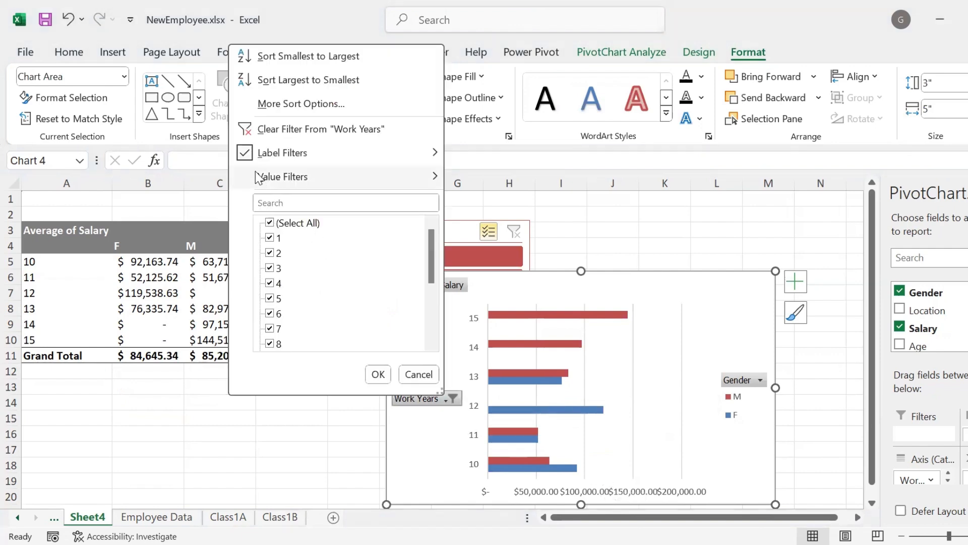
{"action": "mouse_move", "coordinate": [245, 158]}
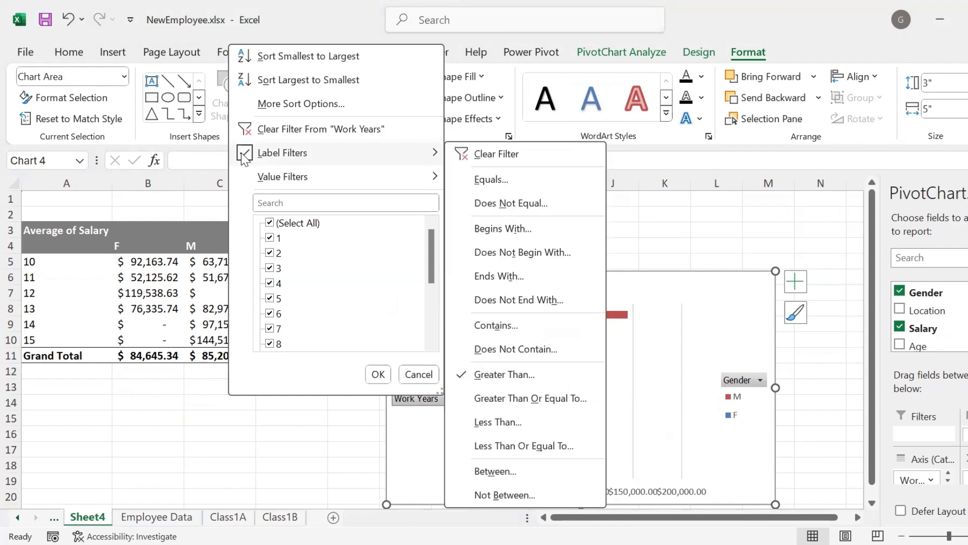
{"action": "left_click", "coordinate": [542, 158]}
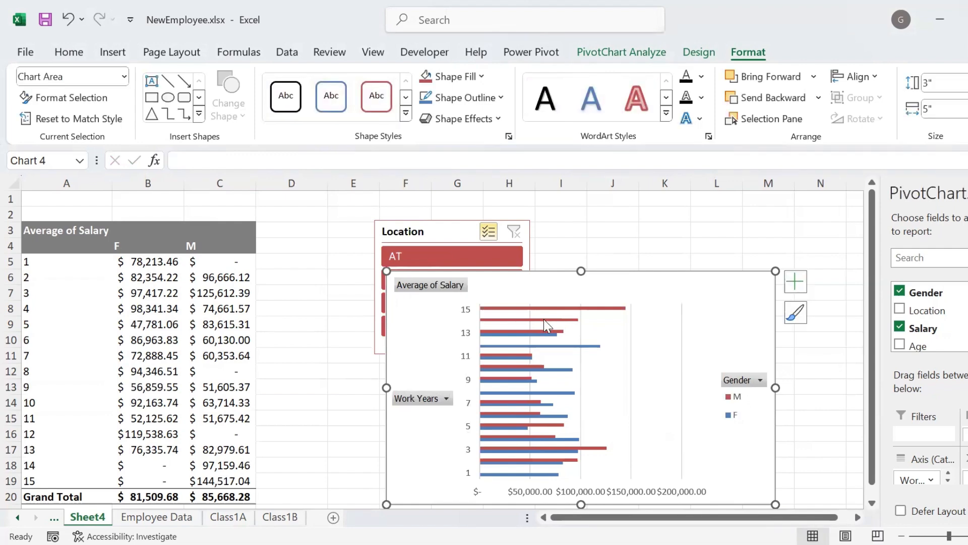
Step: Hide all field buttons on the PivotChart and move the chart below the Location slicer
{"action": "right_click", "coordinate": [440, 286]}
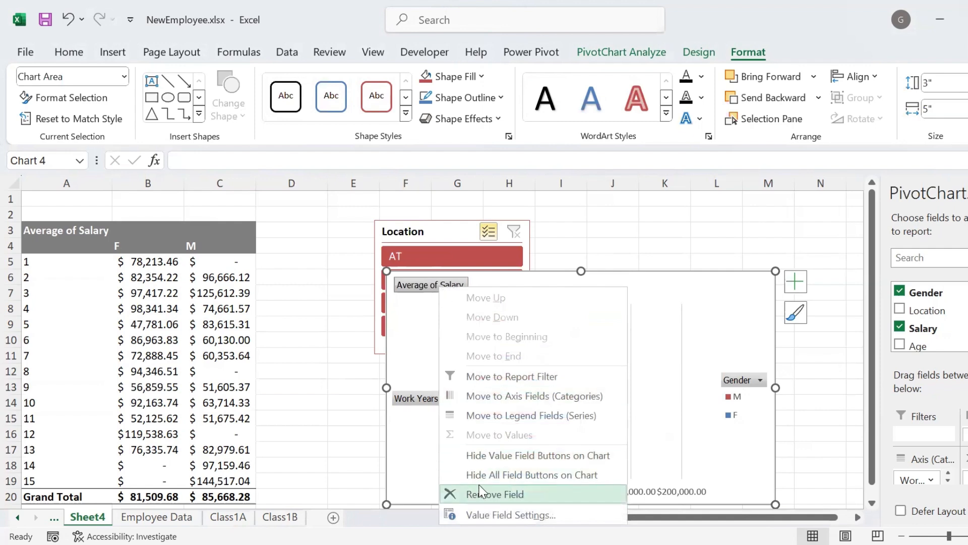
{"action": "left_click", "coordinate": [491, 477]}
{"action": "double_click", "coordinate": [492, 476]}
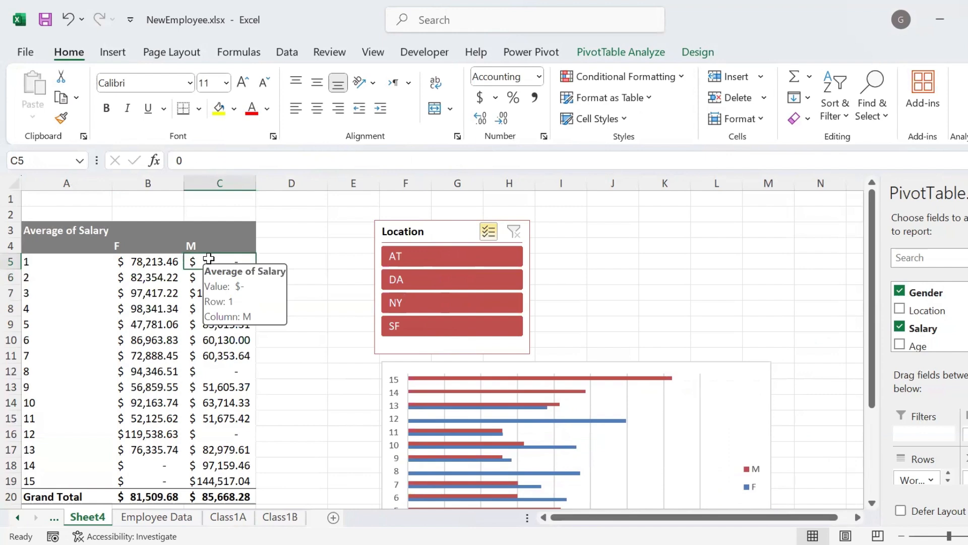
Step: Show the PivotTable's average salary values as % of Grand Total
{"action": "right_click", "coordinate": [208, 259]}
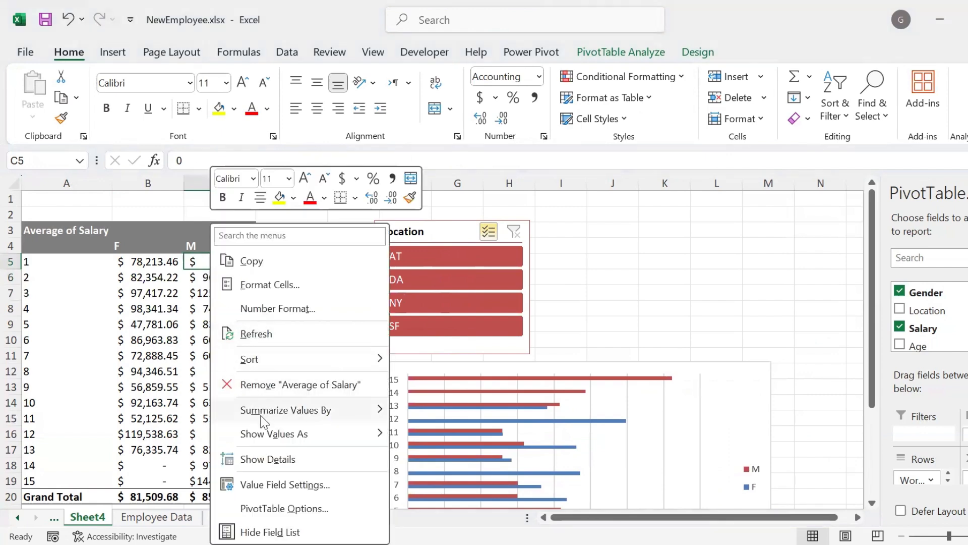
{"action": "mouse_move", "coordinate": [272, 435]}
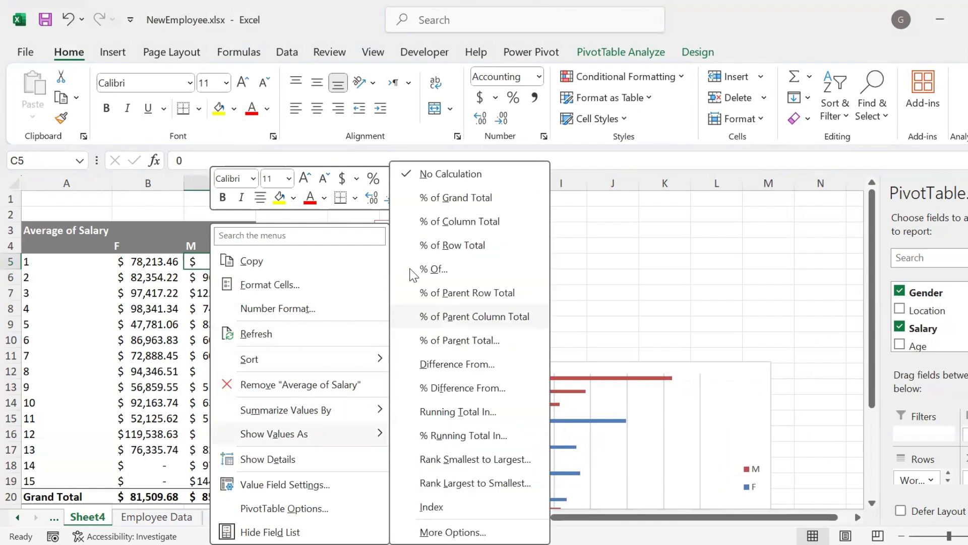
{"action": "left_click", "coordinate": [462, 201]}
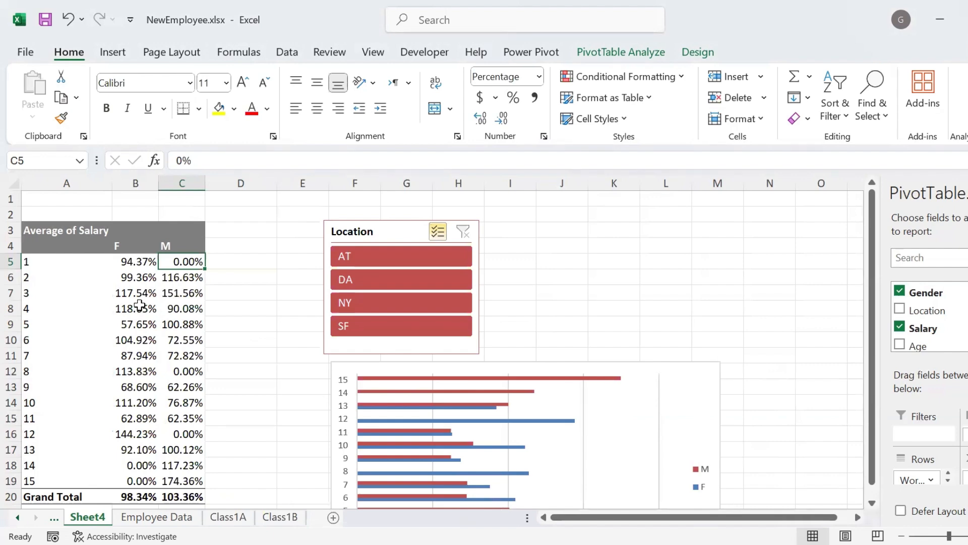
Step: Set the average salary values back to No Calculation
{"action": "right_click", "coordinate": [187, 265]}
{"action": "mouse_move", "coordinate": [242, 434]}
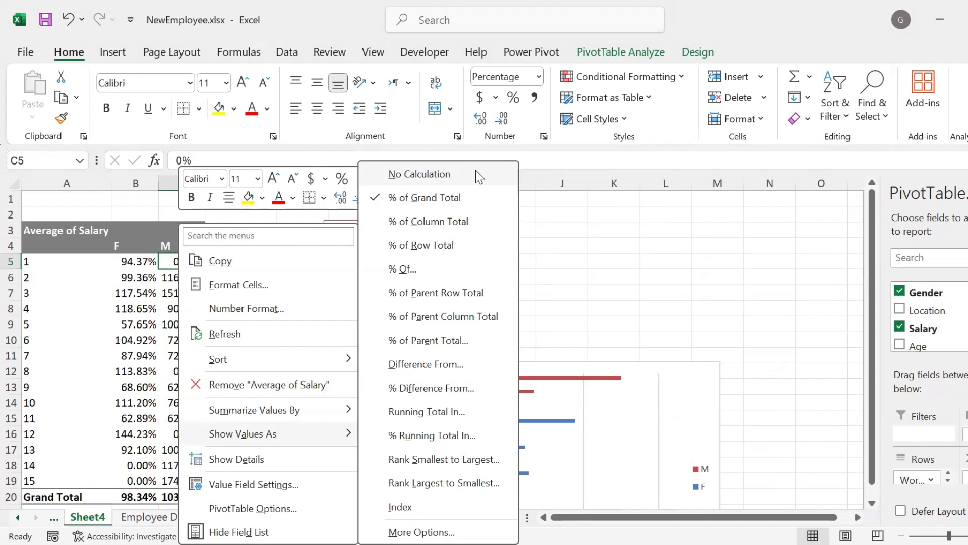
{"action": "left_click", "coordinate": [475, 170]}
Step: Group the PivotTable's Work Years row labels into intervals of 3
{"action": "left_click", "coordinate": [31, 308]}
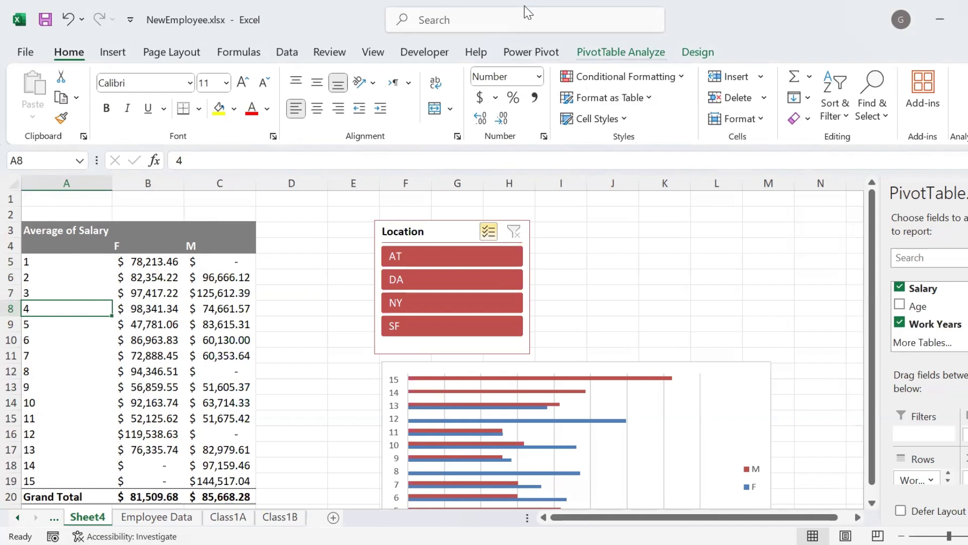
{"action": "left_click", "coordinate": [621, 52]}
{"action": "left_click", "coordinate": [304, 124]}
{"action": "double_click", "coordinate": [612, 354]}
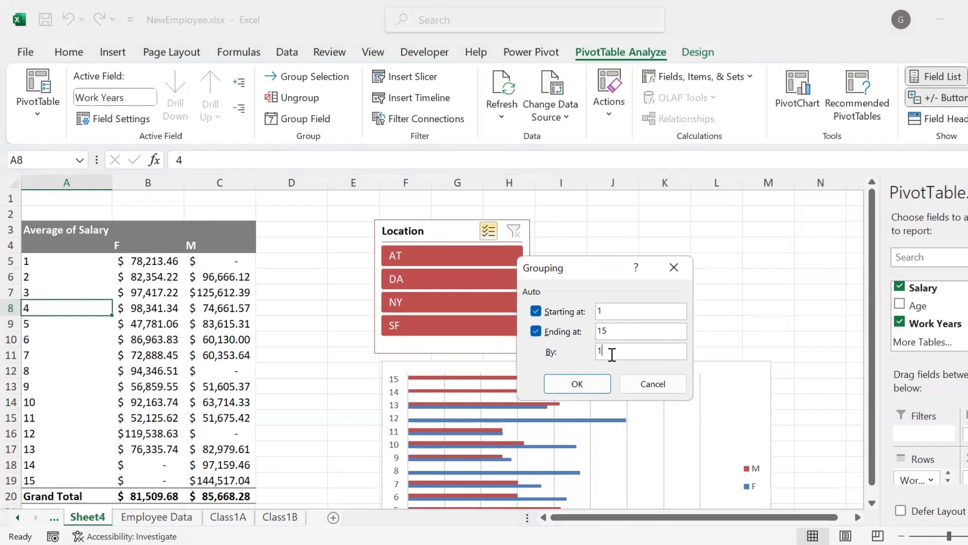
{"action": "type", "text": "3"}
{"action": "left_click", "coordinate": [549, 387]}
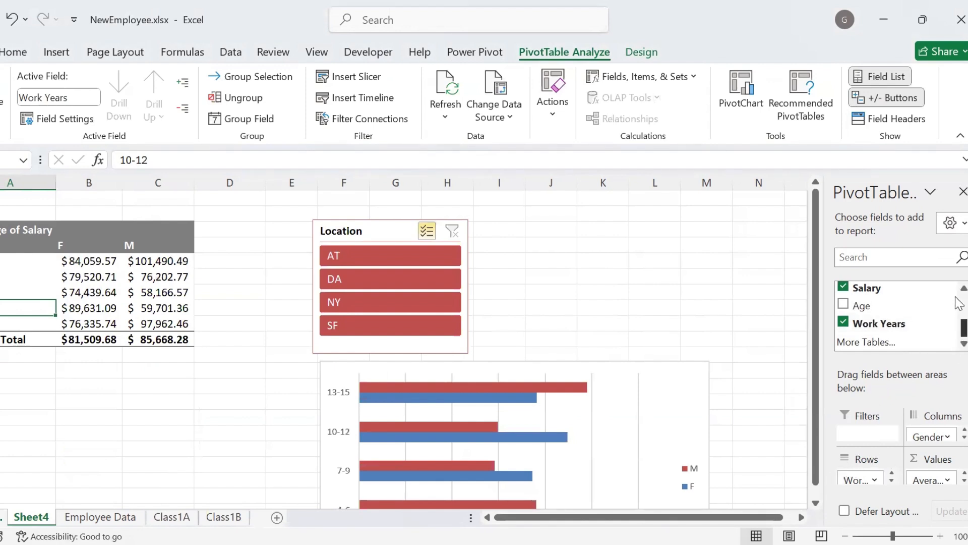
Step: Add the Location field to the PivotTable rows, above Work Years
{"action": "scroll", "coordinate": [958, 305], "scroll_direction": "up", "scroll_amount": 3}
{"action": "left_click_drag", "start_coordinate": [958, 295], "coordinate": [958, 319]}
{"action": "left_click_drag", "start_coordinate": [893, 311], "coordinate": [865, 476]}
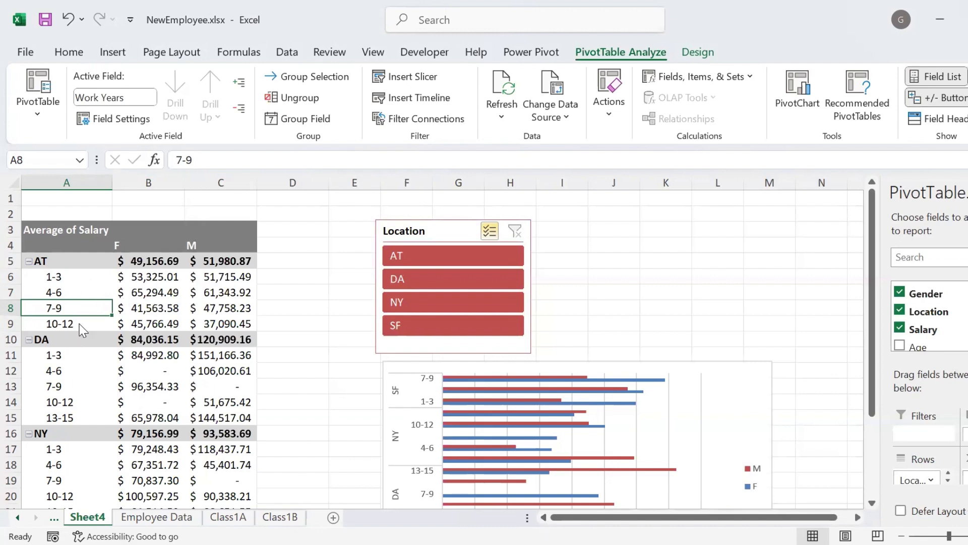
Step: Change the PivotTable's report layout to Tabular Form and check the separate Location and Work Years columns
{"action": "left_click", "coordinate": [698, 52]}
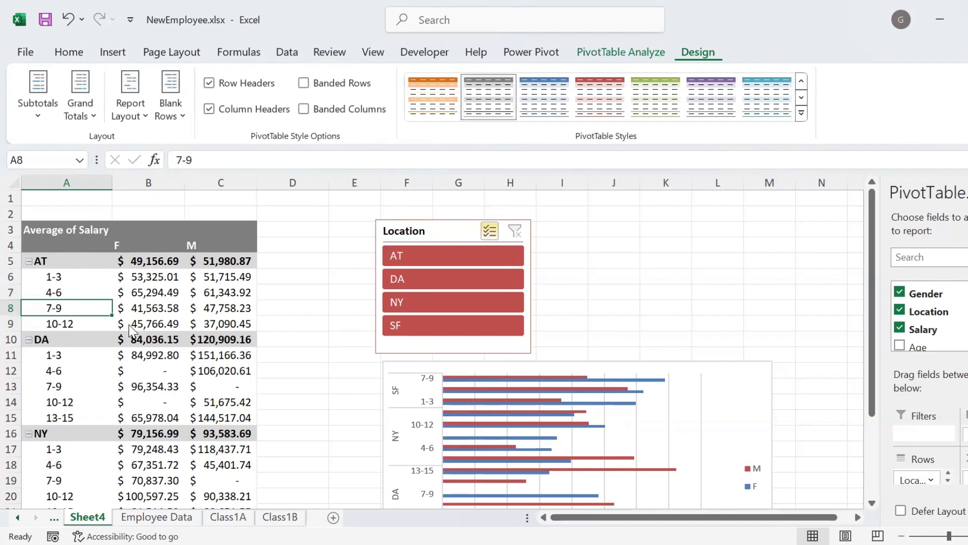
{"action": "left_click", "coordinate": [127, 117]}
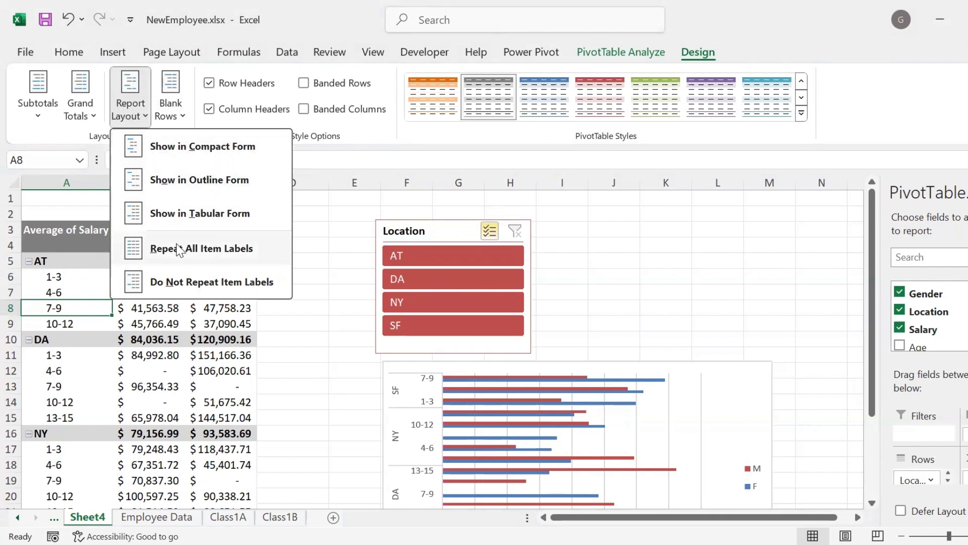
{"action": "left_click", "coordinate": [211, 215]}
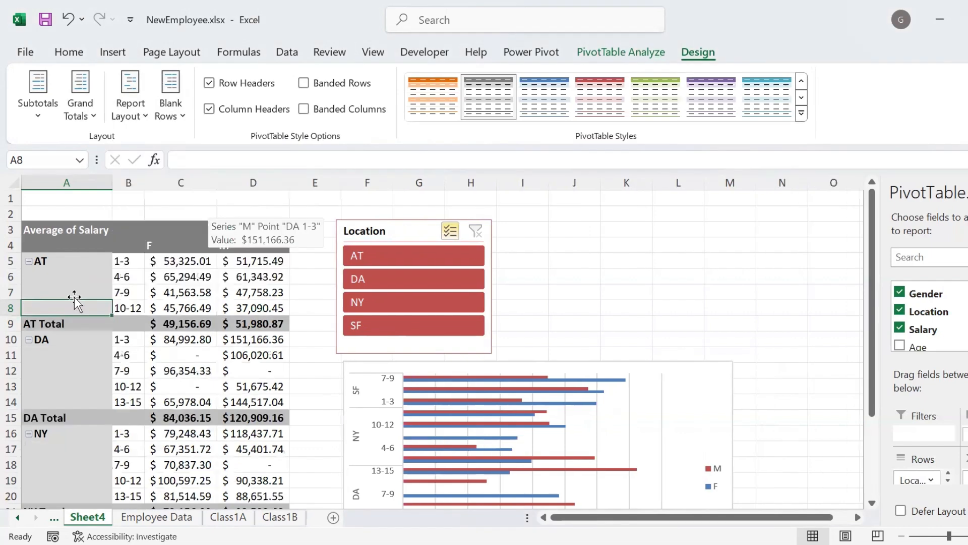
{"action": "left_click", "coordinate": [122, 290]}
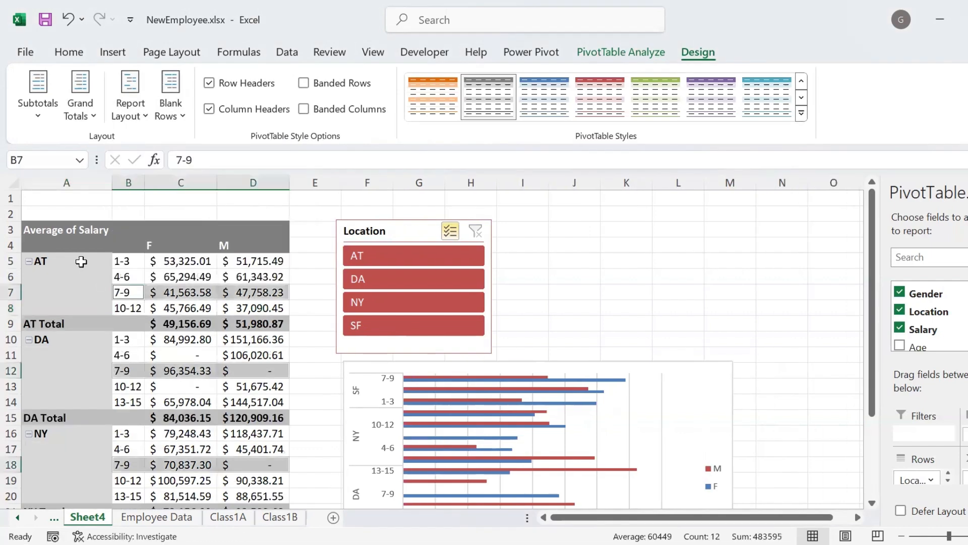
{"action": "left_click", "coordinate": [40, 261]}
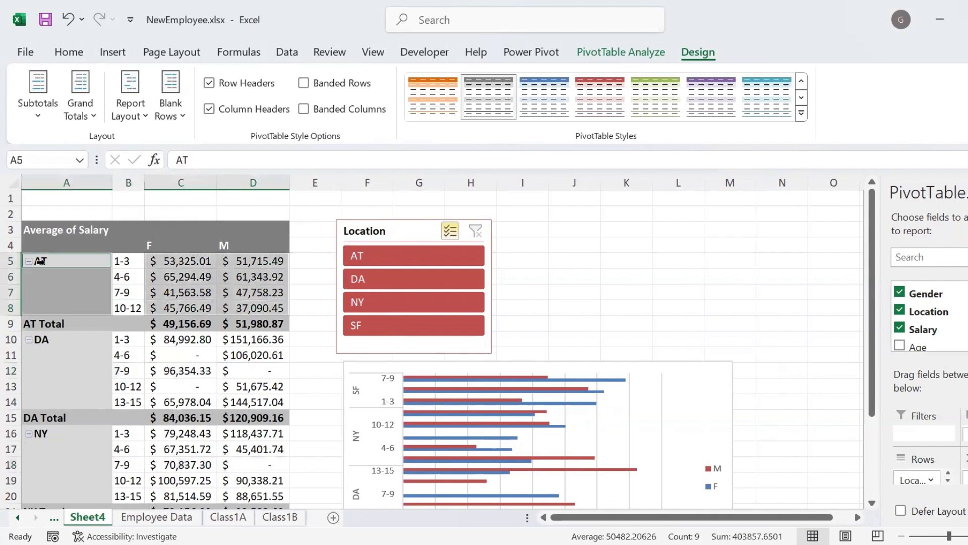
{"action": "left_click", "coordinate": [128, 261]}
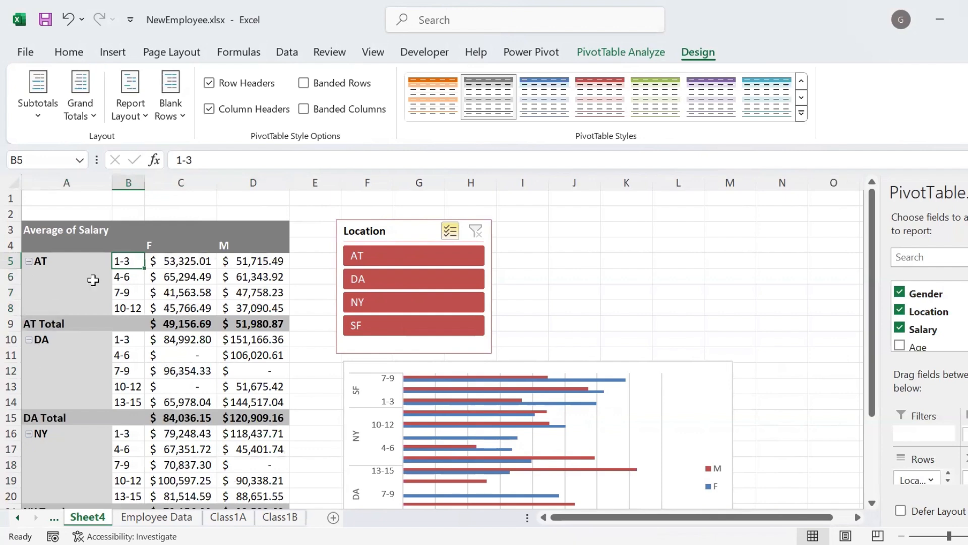
Step: Repeat all item labels in the PivotTable so every row carries its location
{"action": "left_click", "coordinate": [149, 115]}
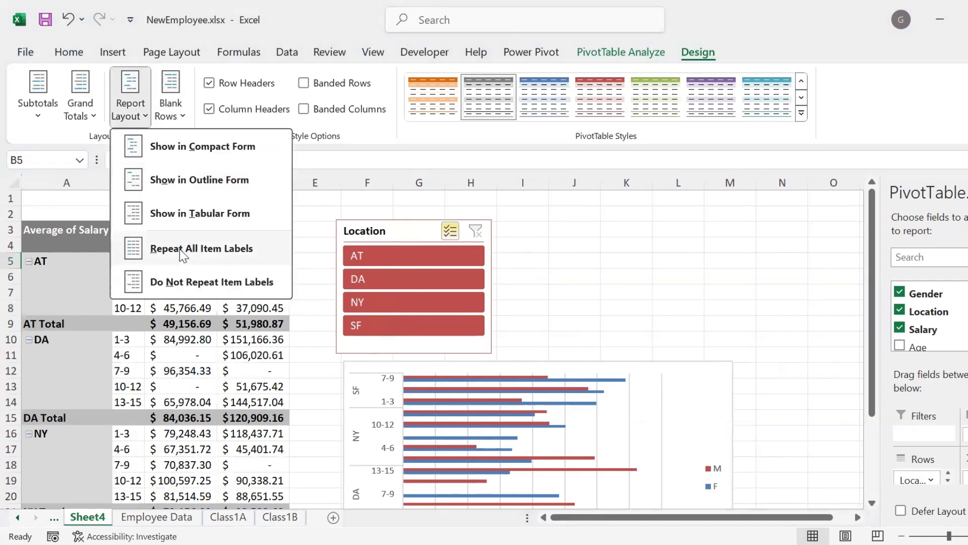
{"action": "left_click", "coordinate": [180, 249]}
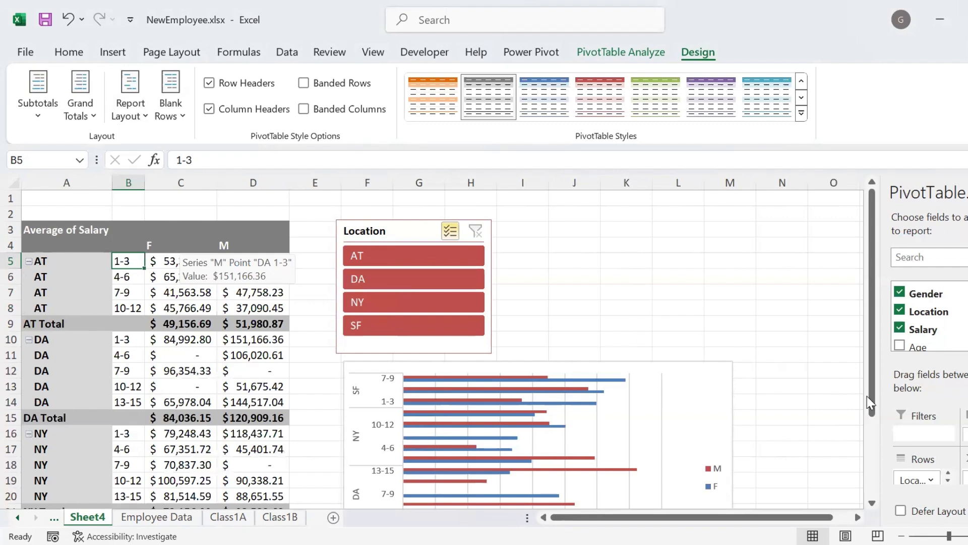
{"action": "left_click", "coordinate": [115, 355]}
Step: Collapse the AT location group in the PivotTable and expand it again
{"action": "left_click", "coordinate": [30, 261]}
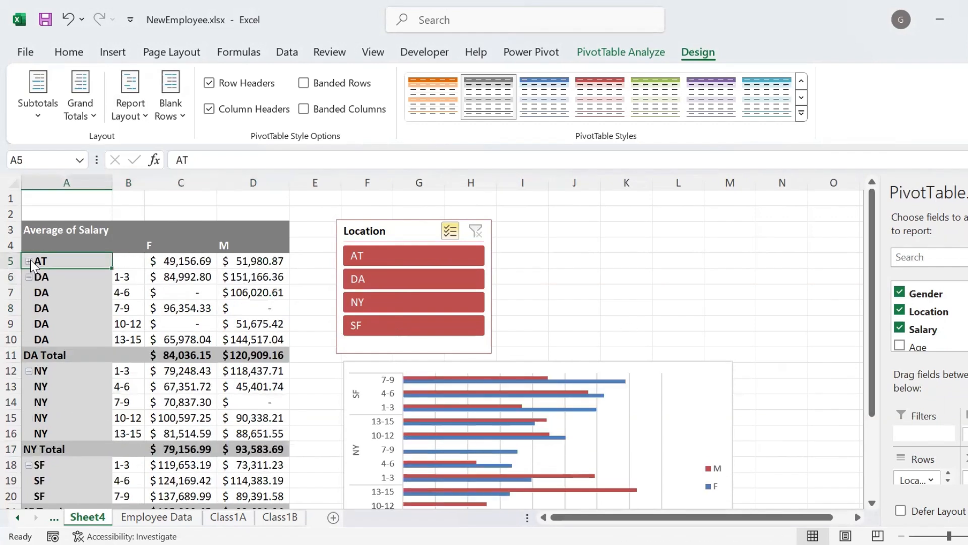
{"action": "left_click", "coordinate": [29, 260]}
{"action": "left_click", "coordinate": [184, 263]}
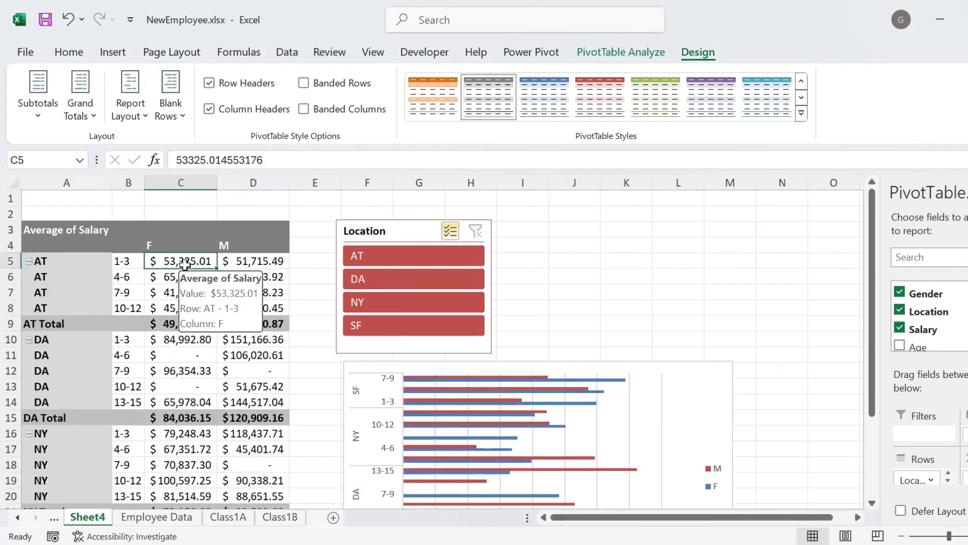